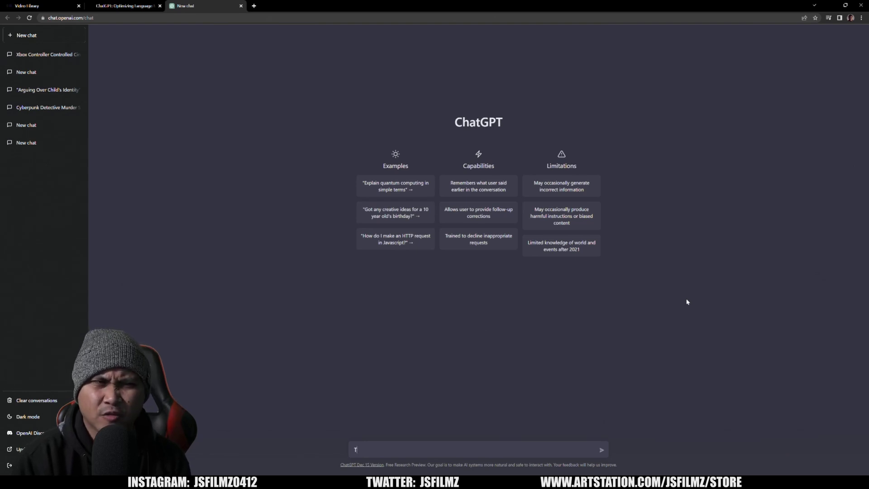
- Send ChatGPT the prompt 'write a movie script about two people arguing about AI art'
{"action": "key", "text": "BackSpace"}
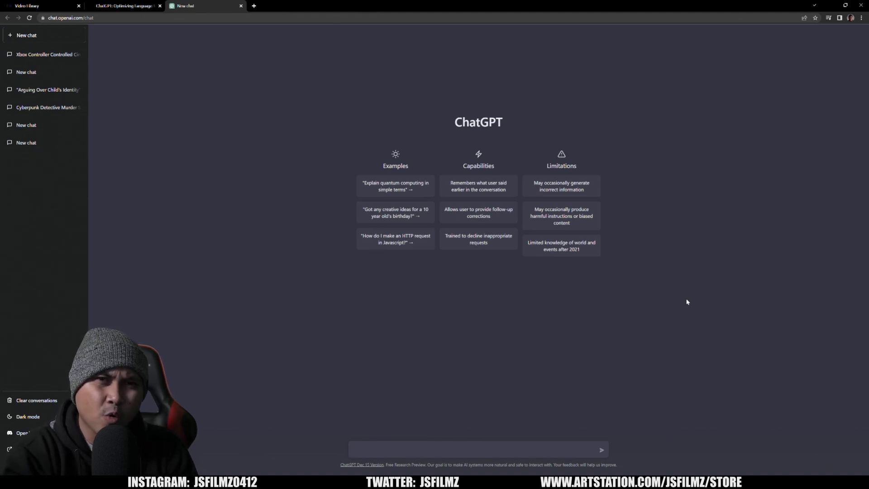
{"action": "type", "text": "write a scr"}
{"action": "key", "text": "BackSpace"}
{"action": "type", "text": "move"}
{"action": "type", "text": "ie script about two "}
{"action": "type", "text": "people argu"}
{"action": "type", "text": "ing about "}
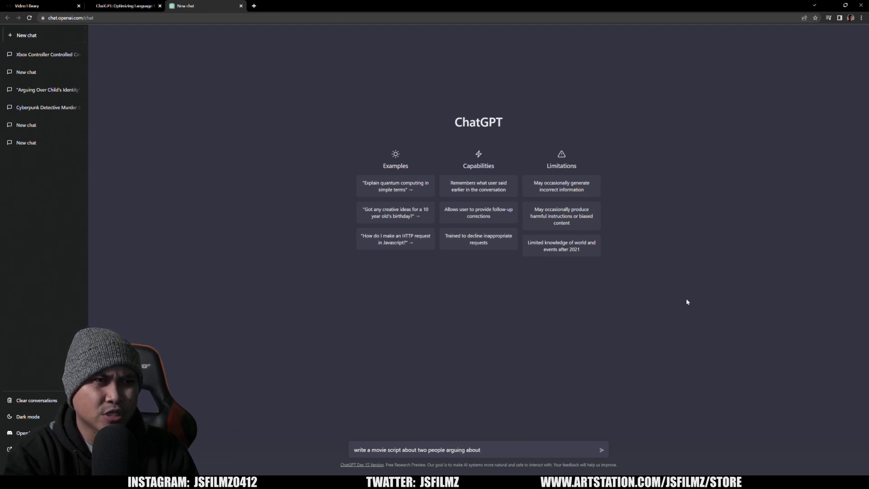
{"action": "type", "text": "AI ar"}
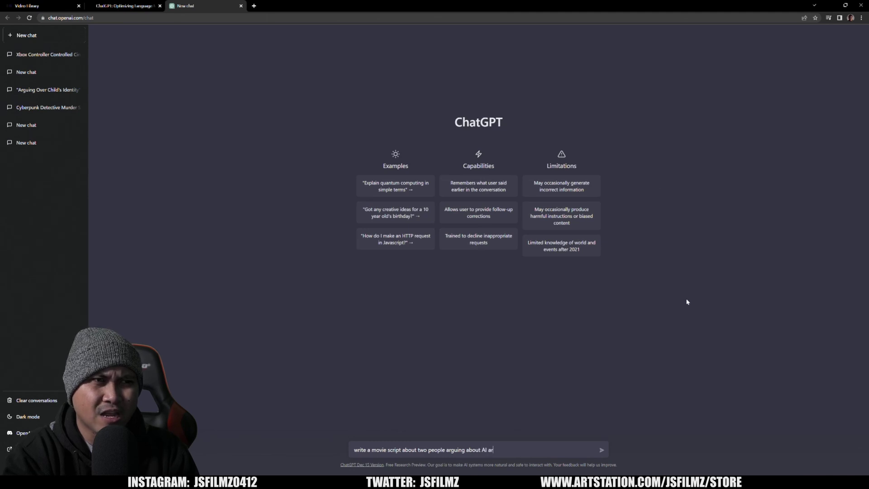
{"action": "key", "text": "Return"}
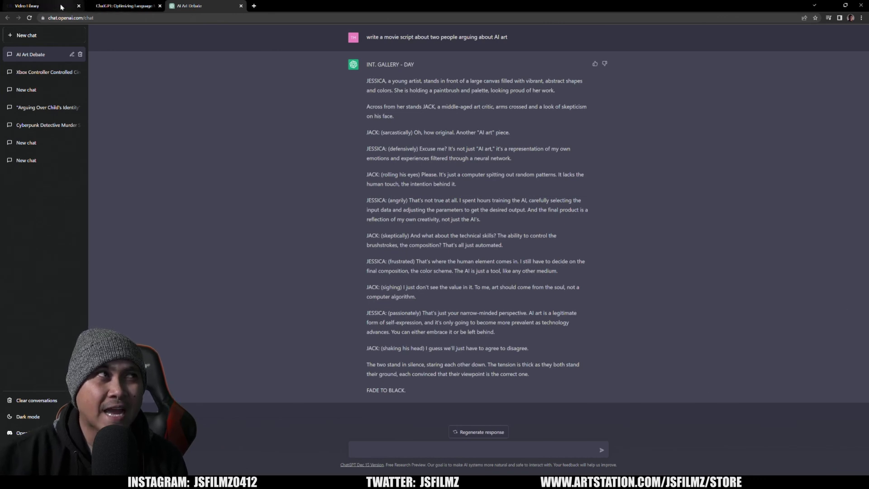
- Switch over to the D-ID video library tab
{"action": "left_click", "coordinate": [37, 6]}
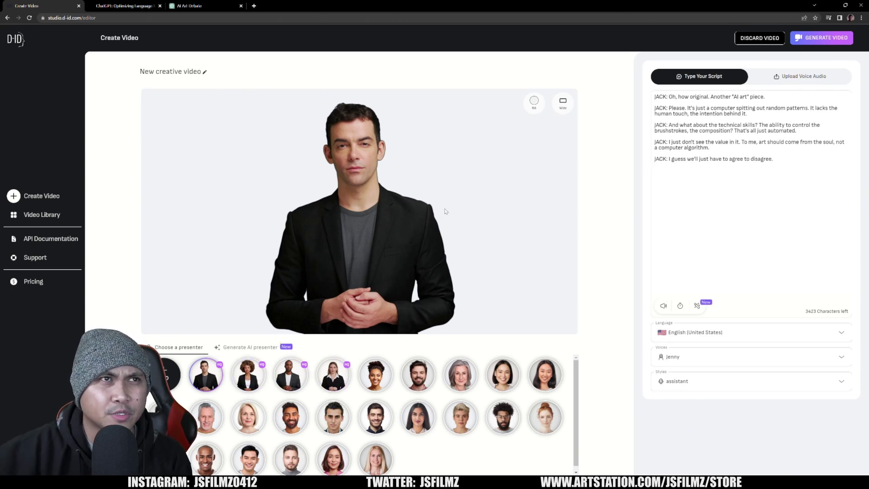
- Set the presenter background colour to pure blue and keep the Wide aspect ratio
{"action": "left_click", "coordinate": [533, 101]}
{"action": "double_click", "coordinate": [516, 199]}
{"action": "type", "text": "000001"}
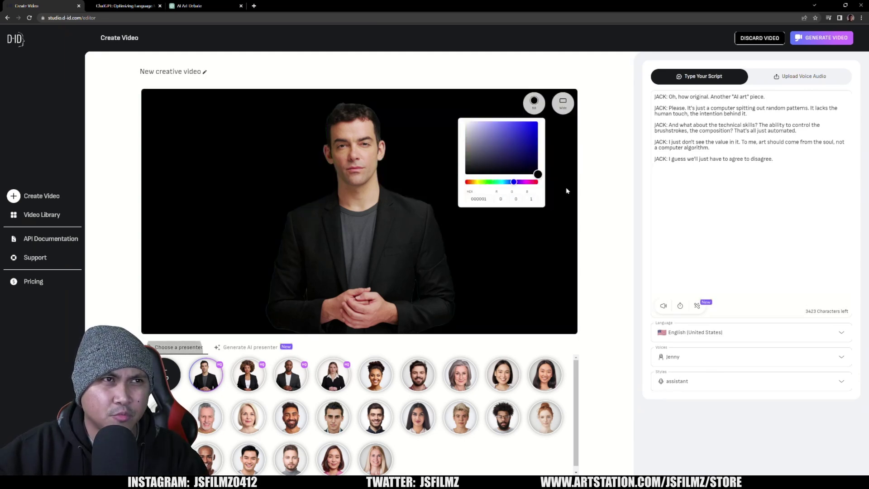
{"action": "double_click", "coordinate": [537, 196]}
{"action": "type", "text": "1"}
{"action": "type", "text": "55"}
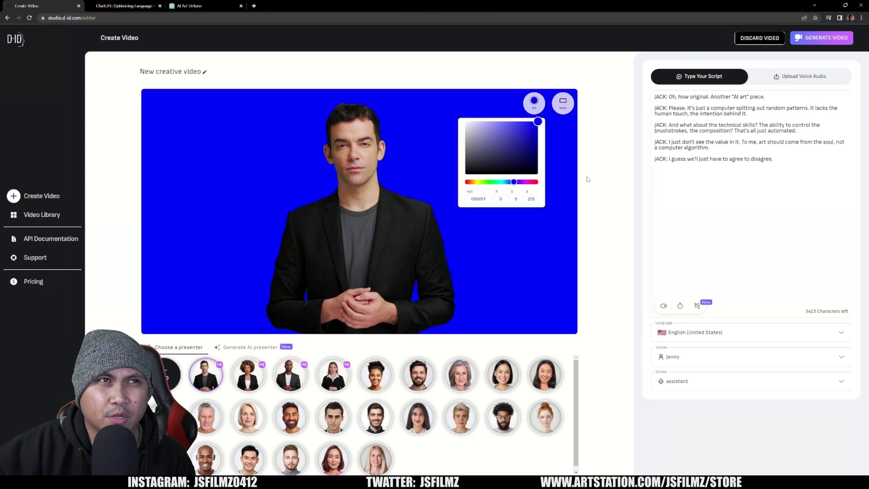
{"action": "left_click", "coordinate": [532, 108]}
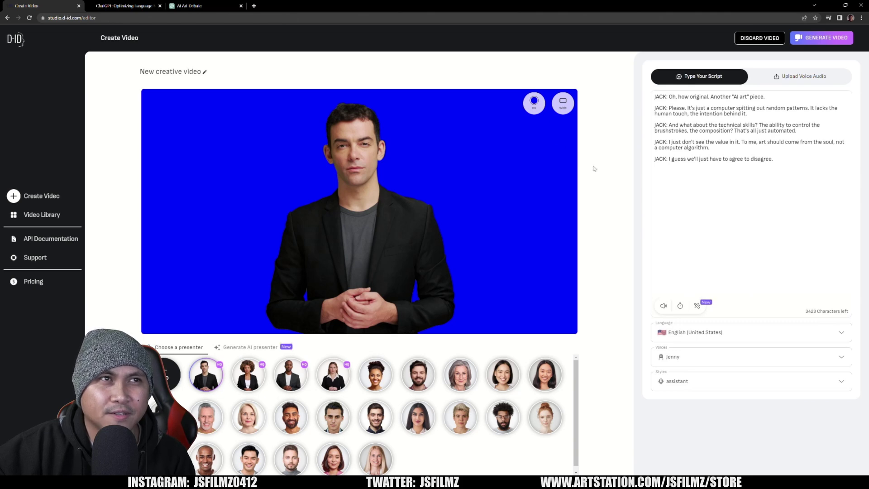
{"action": "left_click", "coordinate": [563, 104]}
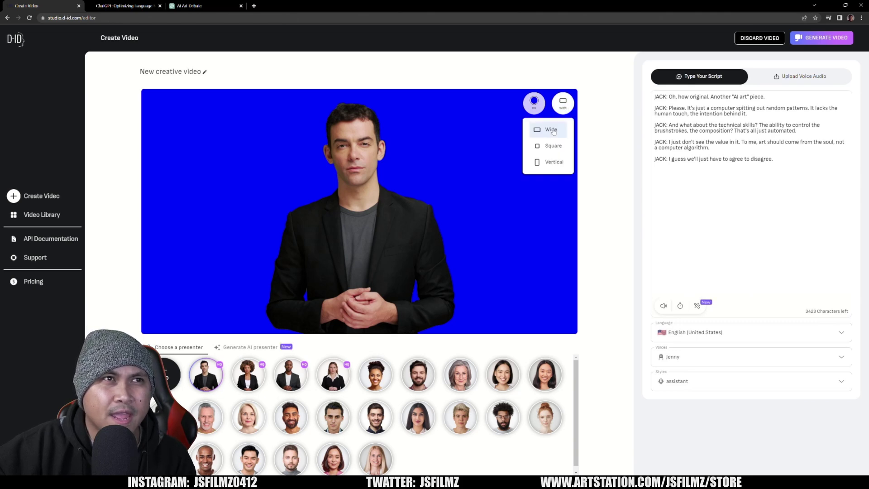
{"action": "left_click", "coordinate": [599, 140]}
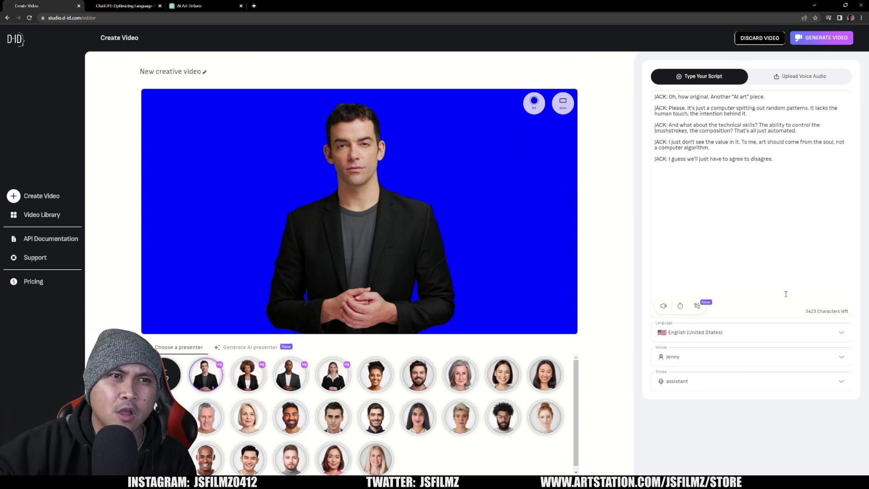
- Choose Jason as the presenter's voice
{"action": "left_click", "coordinate": [682, 358]}
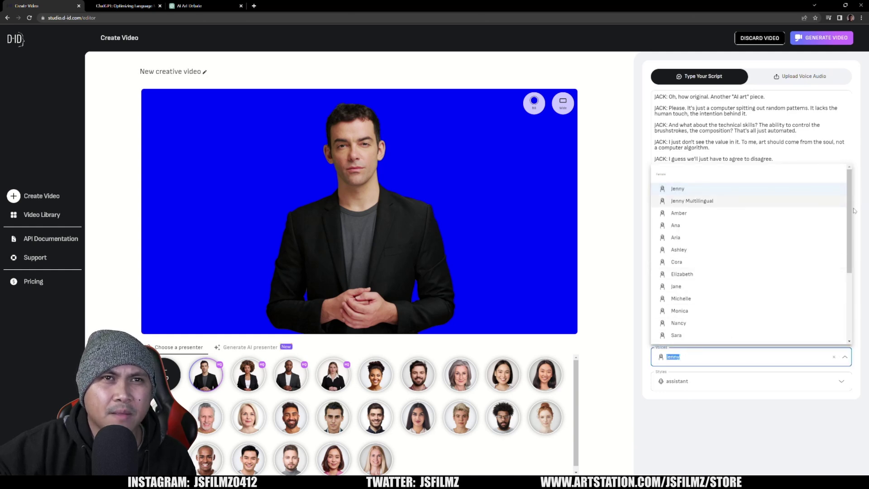
{"action": "scroll", "coordinate": [751, 253], "scroll_direction": "down", "scroll_amount": 3}
{"action": "left_click", "coordinate": [679, 322]}
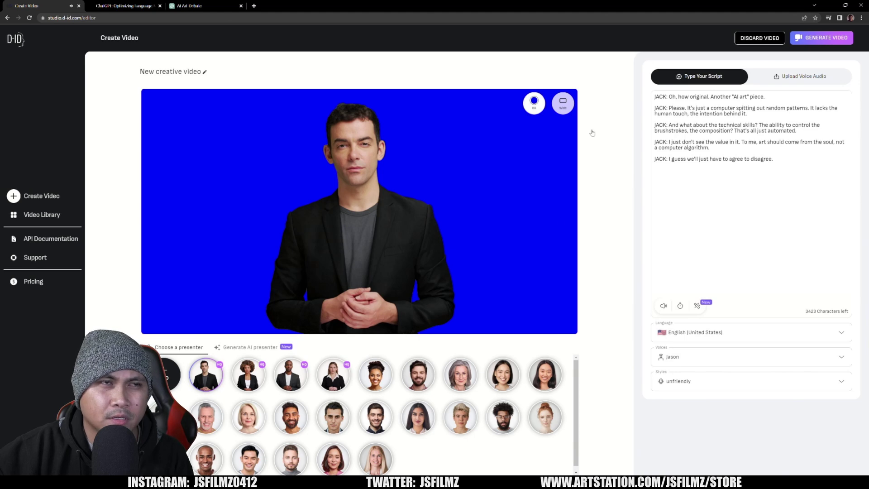
{"action": "left_click", "coordinate": [679, 357]}
{"action": "left_click", "coordinate": [691, 420]}
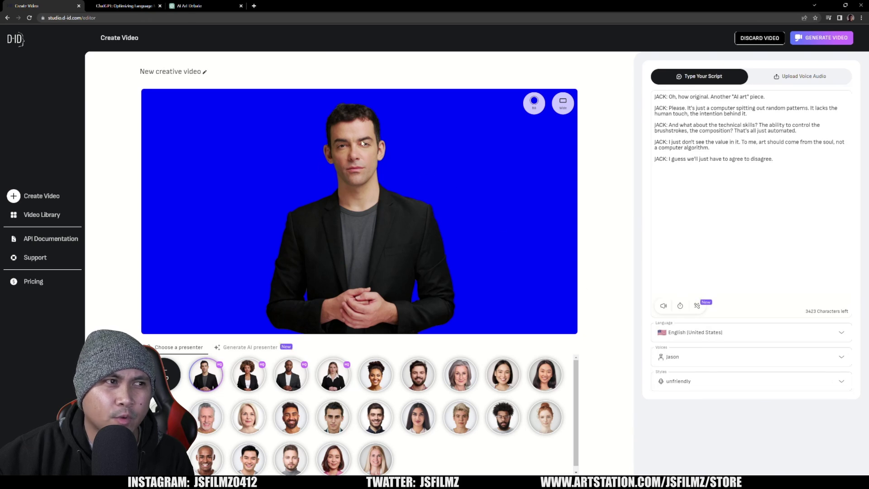
- Generate the Jack video for 3 credits and start a new one with the curly-haired woman
{"action": "left_click", "coordinate": [828, 40]}
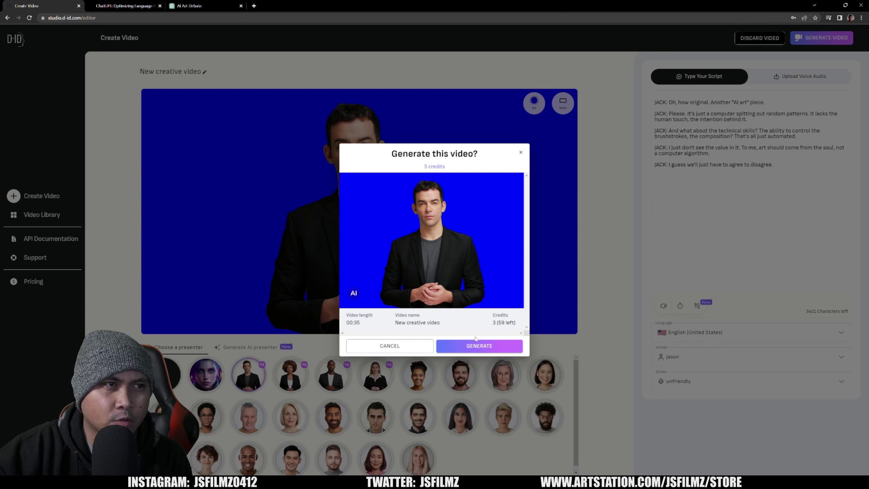
{"action": "left_click", "coordinate": [461, 346]}
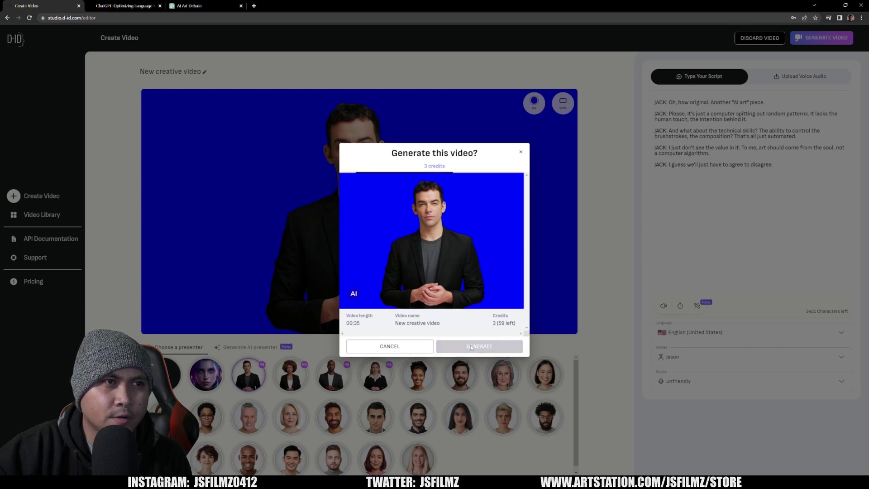
{"action": "left_click", "coordinate": [42, 199]}
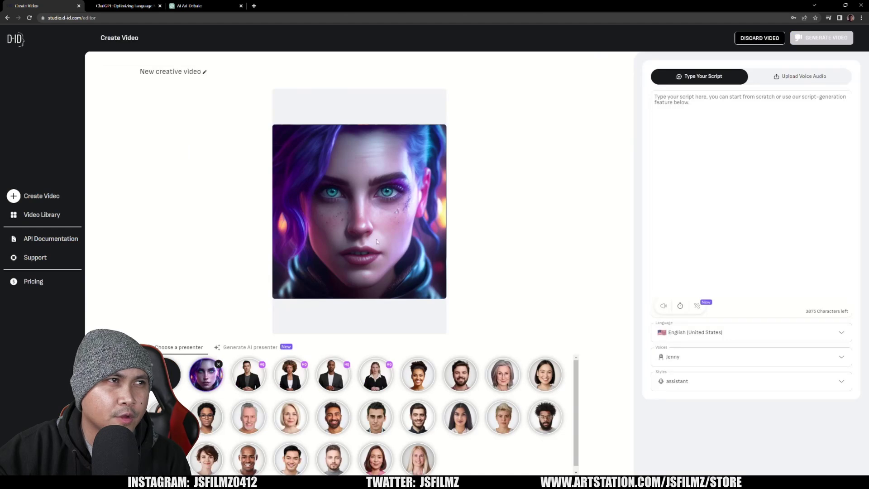
{"action": "left_click", "coordinate": [290, 374]}
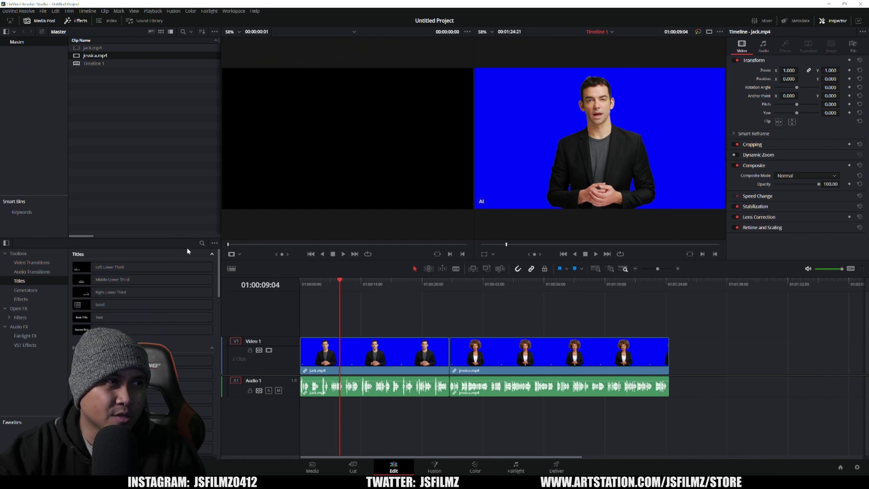
- Search the effects for '3d' to find the 3D Keyer and move to the Deliver page
{"action": "left_click", "coordinate": [201, 243]}
{"action": "type", "text": "3d"}
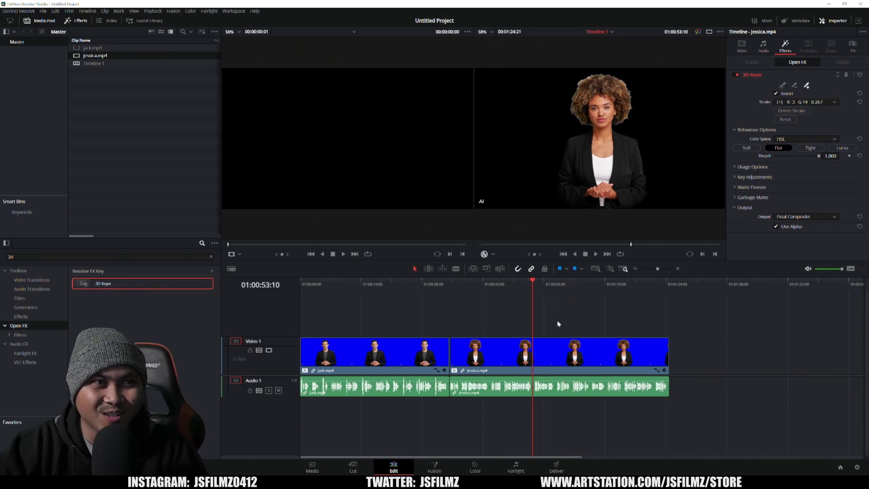
{"action": "left_click", "coordinate": [556, 466]}
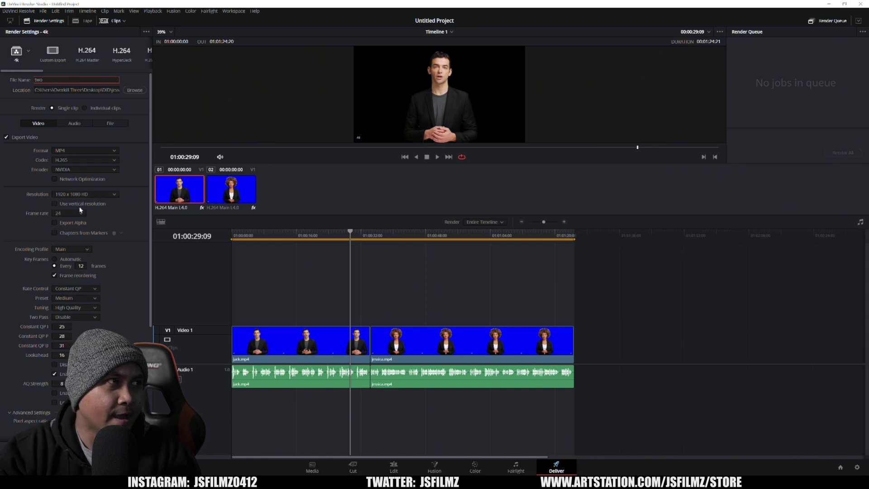
- Set the render format to EXR with the alpha channel exported and start rendering
{"action": "left_click", "coordinate": [65, 151]}
{"action": "scroll", "coordinate": [62, 177], "scroll_direction": "up", "scroll_amount": 1}
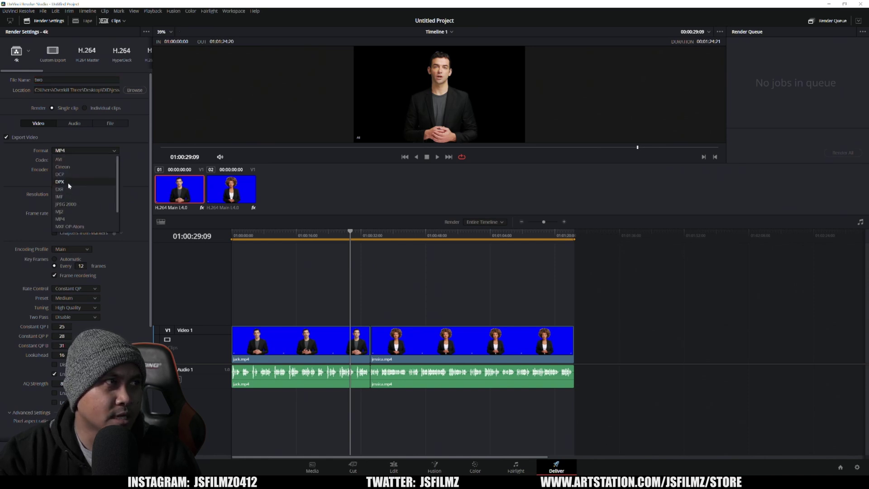
{"action": "left_click", "coordinate": [68, 182]}
{"action": "left_click", "coordinate": [67, 151]}
{"action": "left_click", "coordinate": [62, 189]}
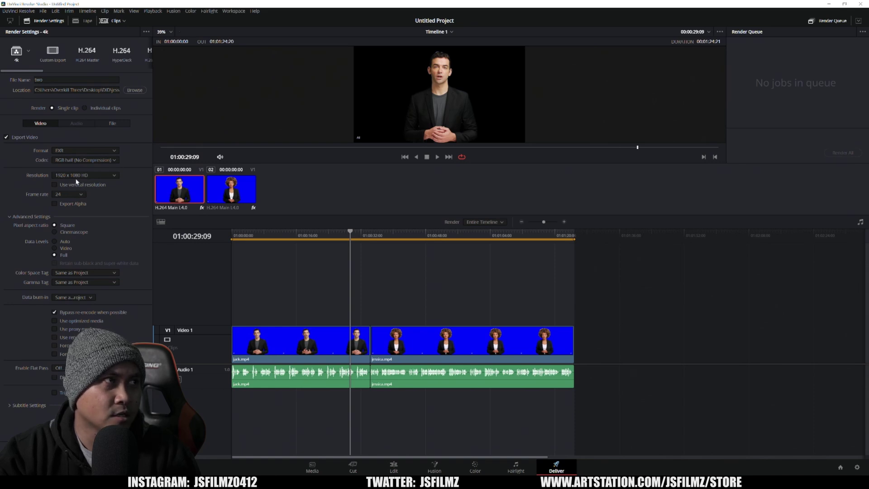
{"action": "left_click", "coordinate": [54, 204]}
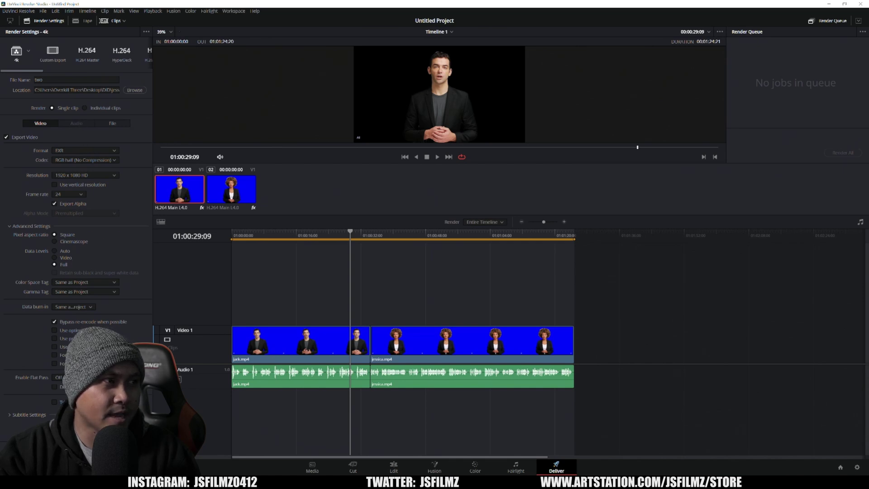
{"action": "left_click", "coordinate": [842, 153]}
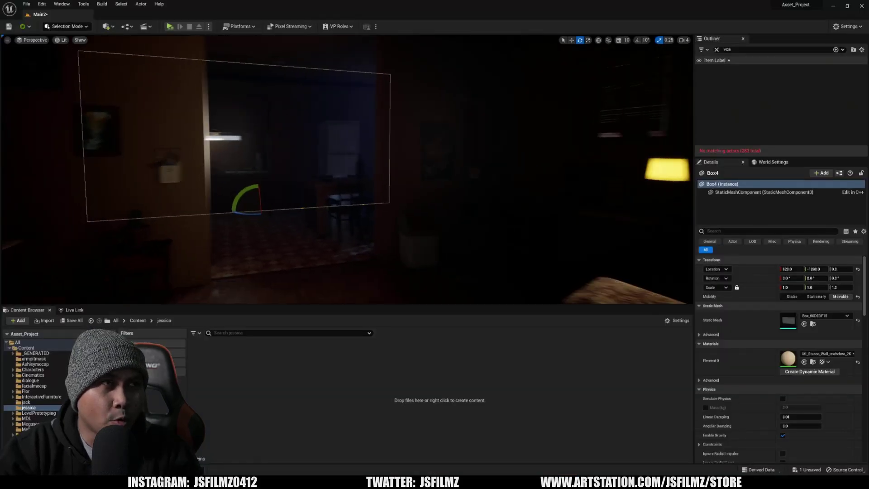
{"action": "right_click_drag", "start_coordinate": [370, 224], "coordinate": [371, 224]}
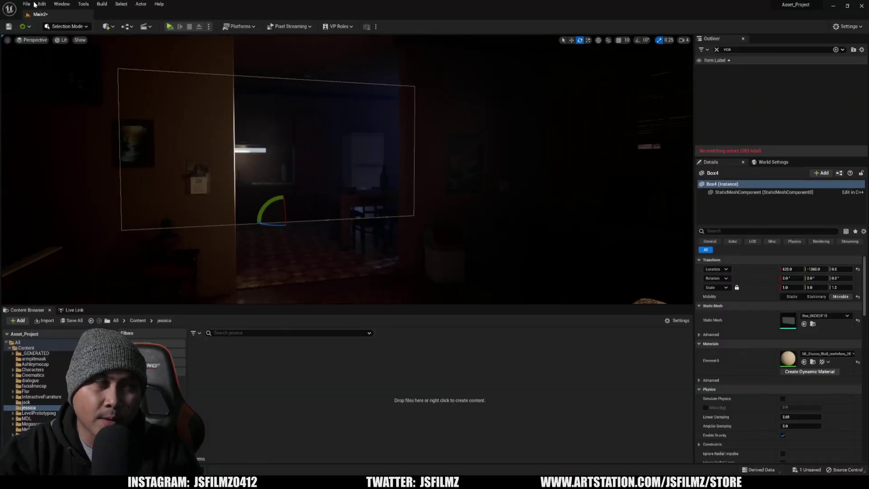
{"action": "left_click", "coordinate": [41, 4]}
{"action": "left_click", "coordinate": [54, 111]}
{"action": "type", "text": "ext"}
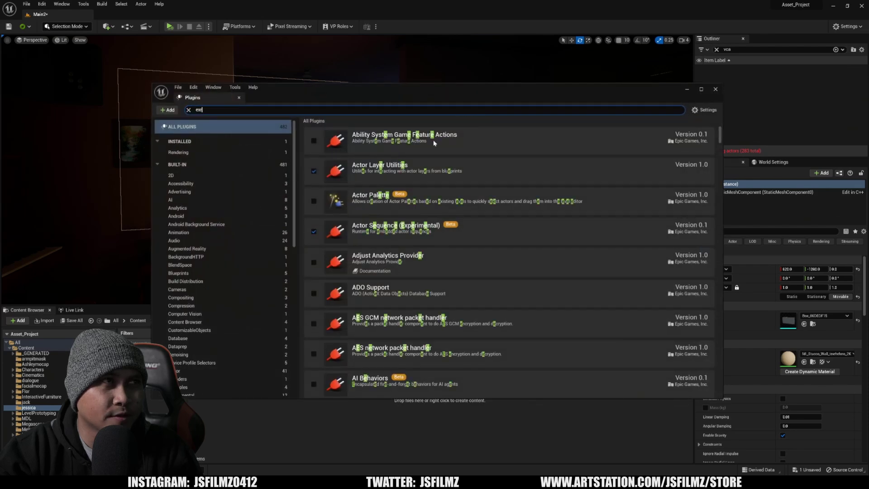
{"action": "key", "text": "BackSpace"}
{"action": "type", "text": "r"}
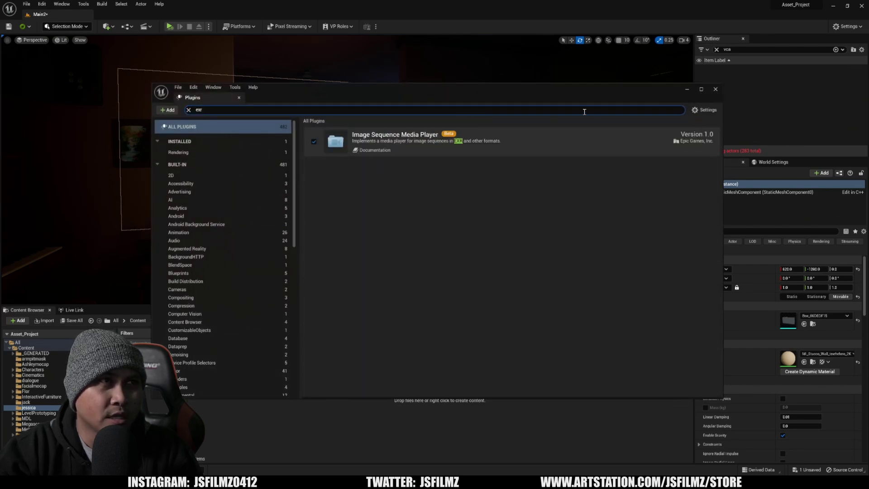
{"action": "left_click", "coordinate": [715, 89]}
{"action": "right_click_drag", "start_coordinate": [396, 149], "coordinate": [397, 151]}
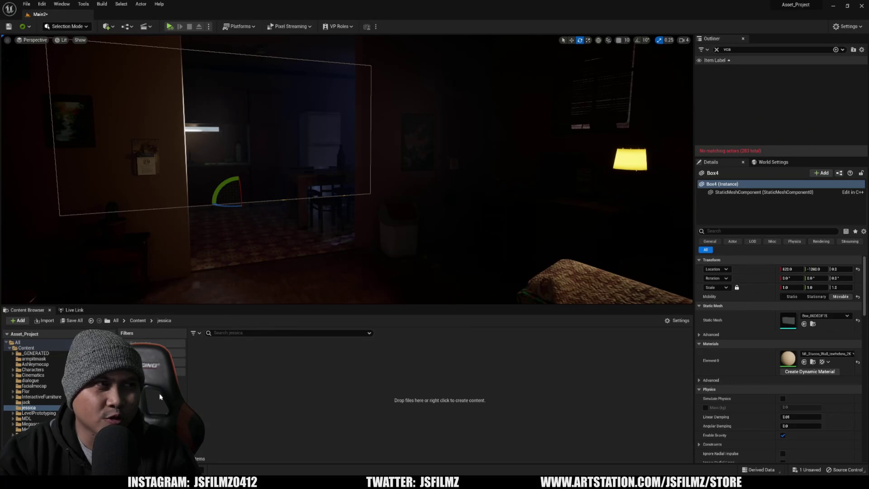
- Create an Img Media Source named 'two' in the jessica folder
{"action": "right_click", "coordinate": [224, 384]}
{"action": "mouse_move", "coordinate": [247, 323]}
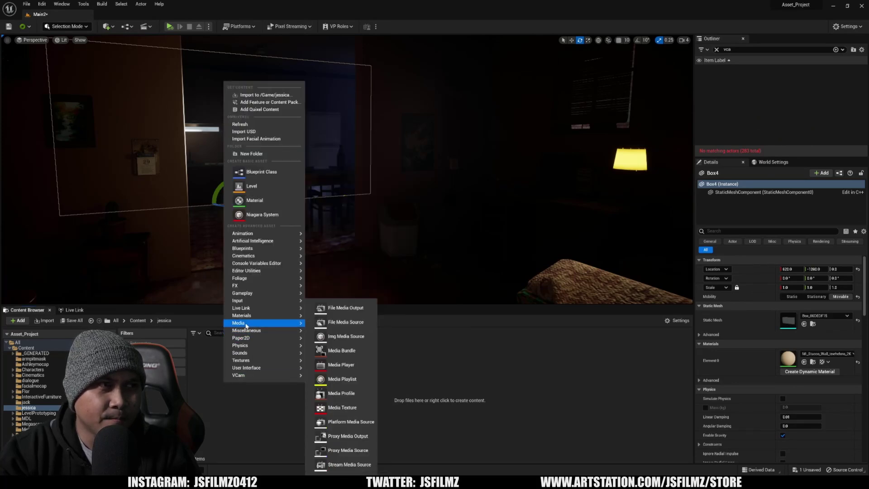
{"action": "left_click", "coordinate": [349, 323]}
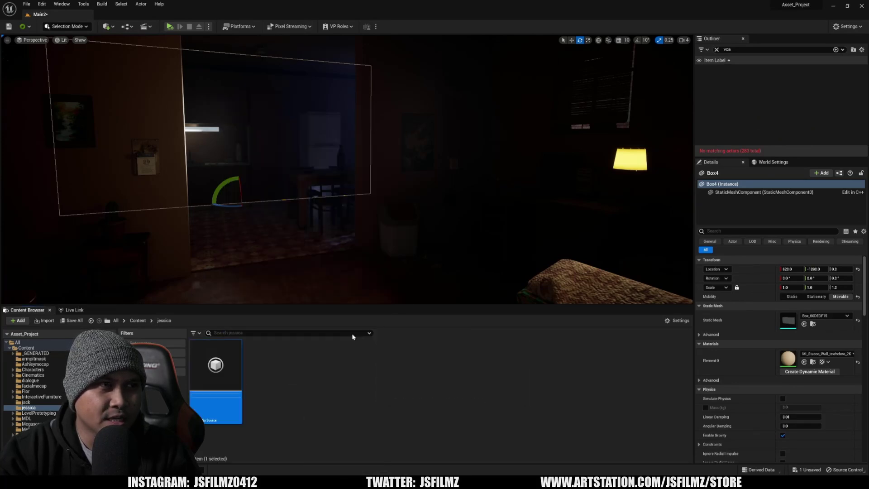
{"action": "type", "text": "two"}
- Point 'two' at the jessica EXR frames with a 24 fps (film) frame rate override
{"action": "double_click", "coordinate": [238, 377]}
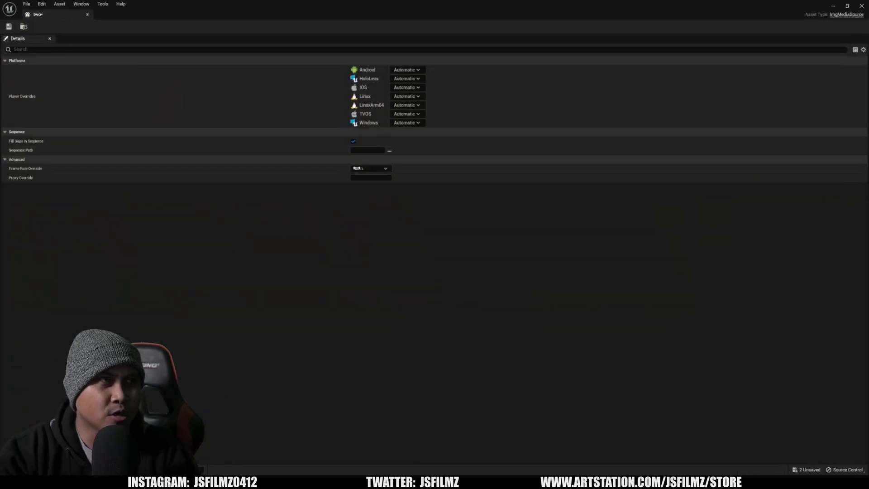
{"action": "left_click", "coordinate": [389, 151]}
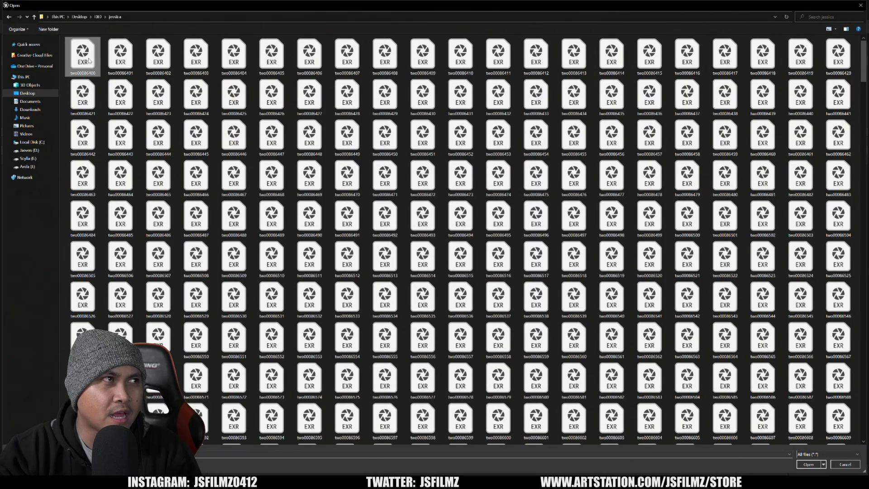
{"action": "double_click", "coordinate": [89, 60]}
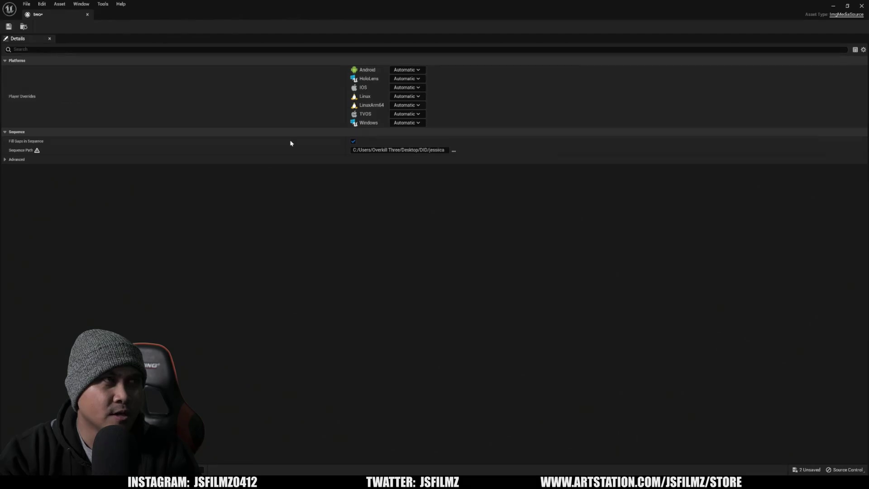
{"action": "left_click", "coordinate": [5, 159]}
{"action": "left_click", "coordinate": [381, 170]}
{"action": "left_click", "coordinate": [375, 192]}
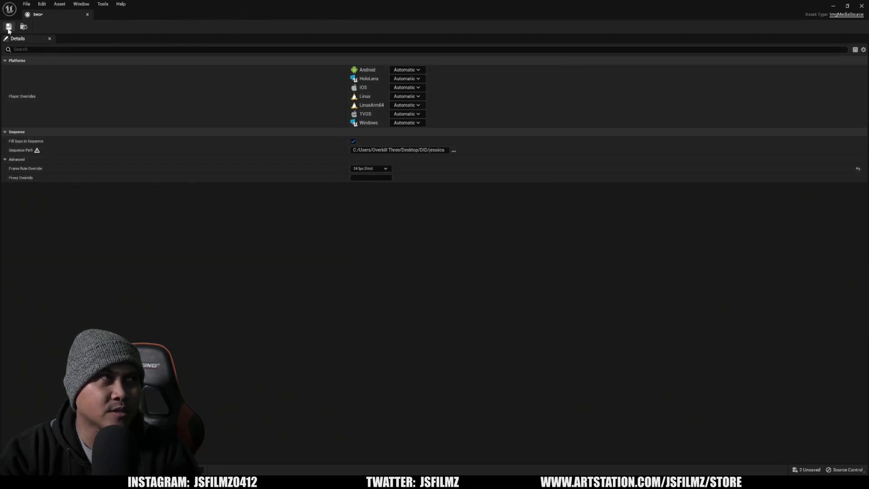
{"action": "left_click", "coordinate": [837, 5]}
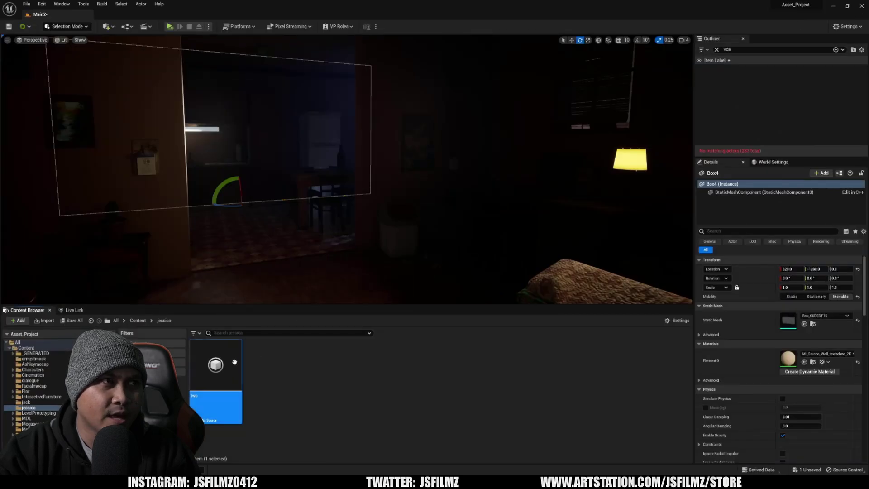
- Stand the two media plate upright facing the view and preview its talking video up close
{"action": "left_click_drag", "start_coordinate": [290, 277], "coordinate": [351, 177]}
{"action": "key", "text": "e"}
{"action": "left_click", "coordinate": [174, 28]}
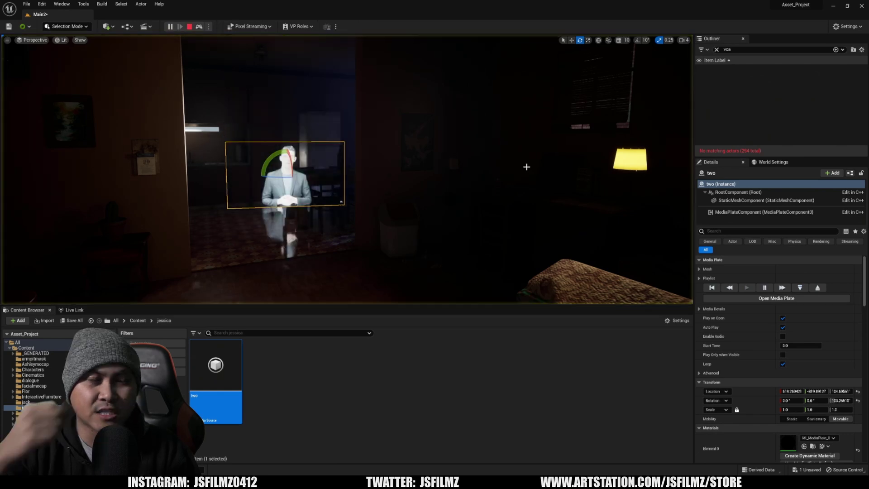
{"action": "right_click_drag", "start_coordinate": [390, 222], "coordinate": [200, 39]}
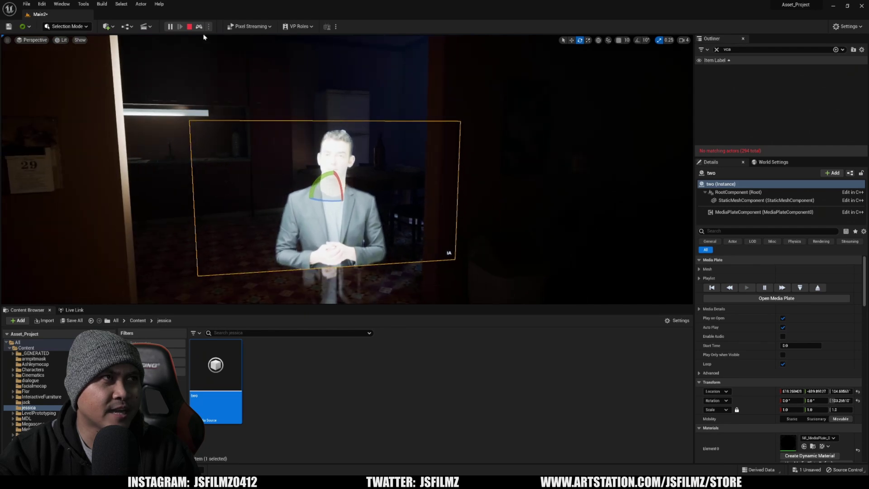
- Stop the preview and add a new level sequence from Cinematics
{"action": "left_click", "coordinate": [189, 27]}
{"action": "left_click", "coordinate": [146, 26]}
{"action": "left_click", "coordinate": [158, 45]}
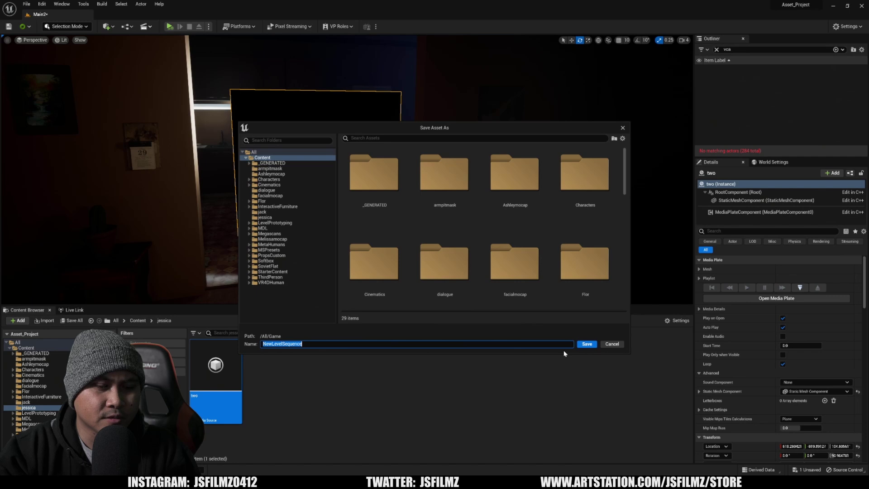
- Save the level sequence and add the two media plate as a track with autoplay turned off
{"action": "left_click", "coordinate": [586, 344]}
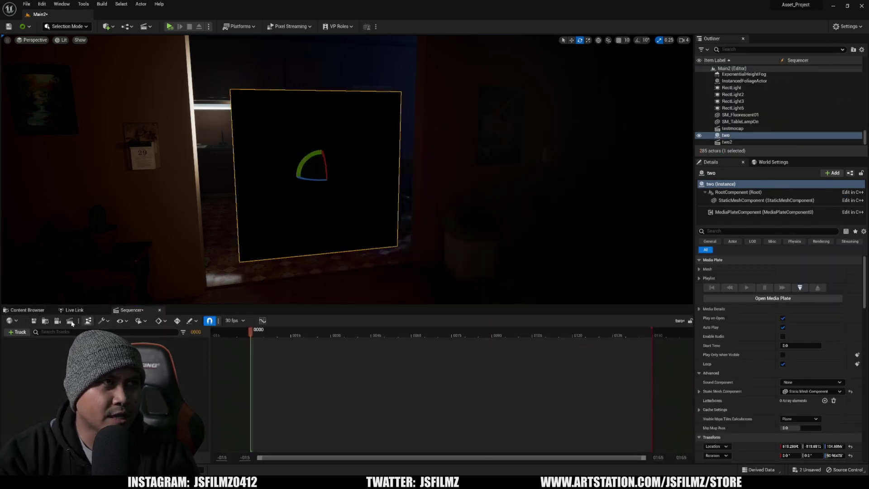
{"action": "left_click", "coordinate": [17, 332]}
{"action": "mouse_move", "coordinate": [40, 343]}
{"action": "left_click", "coordinate": [136, 324]}
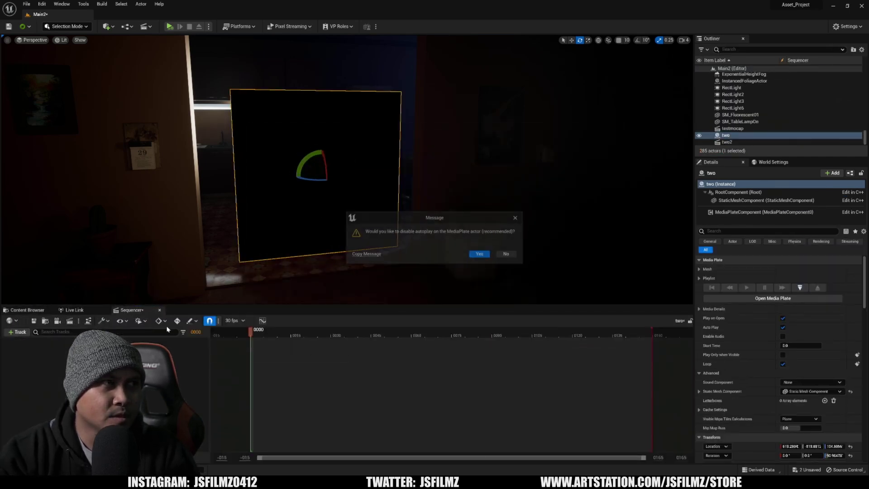
{"action": "left_click", "coordinate": [480, 254]}
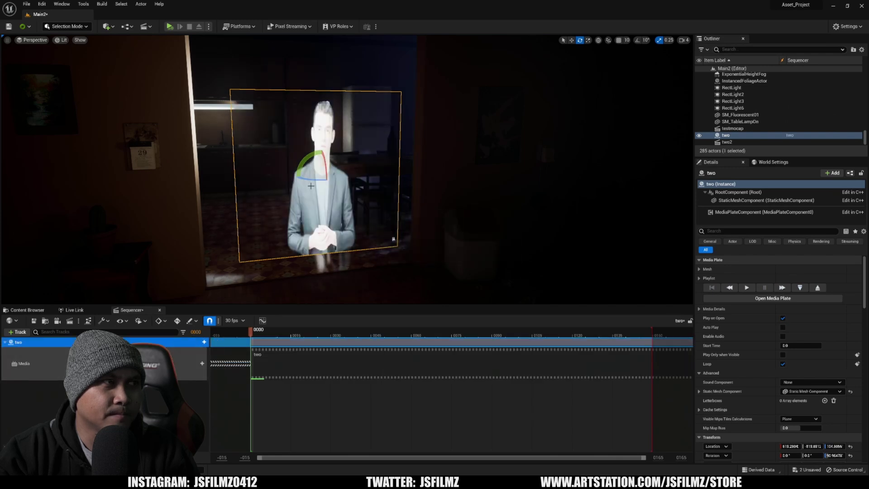
- Extend the playback end to about frame 2500 and add a cine camera
{"action": "key", "text": "f"}
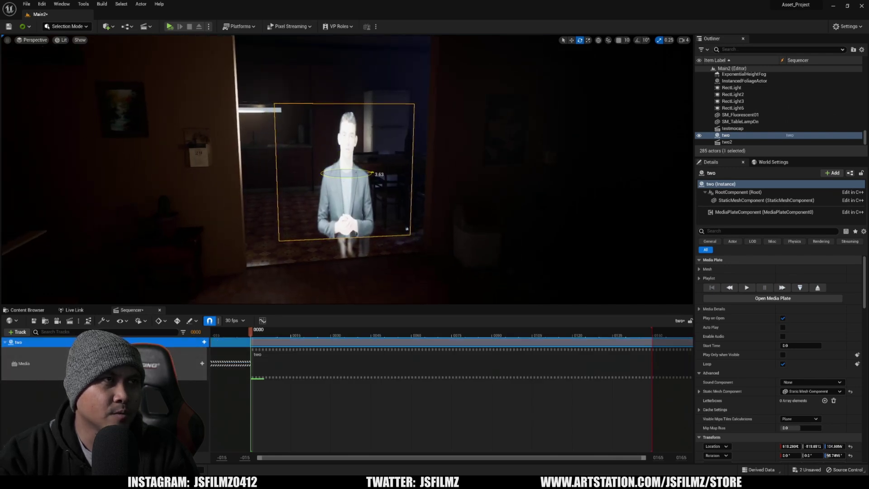
{"action": "scroll", "coordinate": [344, 177], "scroll_direction": "up", "scroll_amount": 5}
{"action": "scroll", "coordinate": [330, 193], "scroll_direction": "down", "scroll_amount": 4}
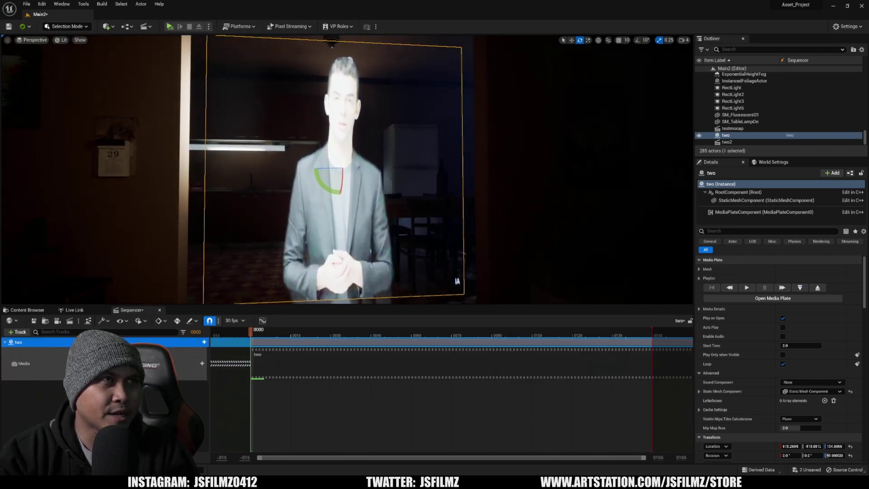
{"action": "scroll", "coordinate": [387, 341], "scroll_direction": "down", "scroll_amount": 6, "text": "ctrl"}
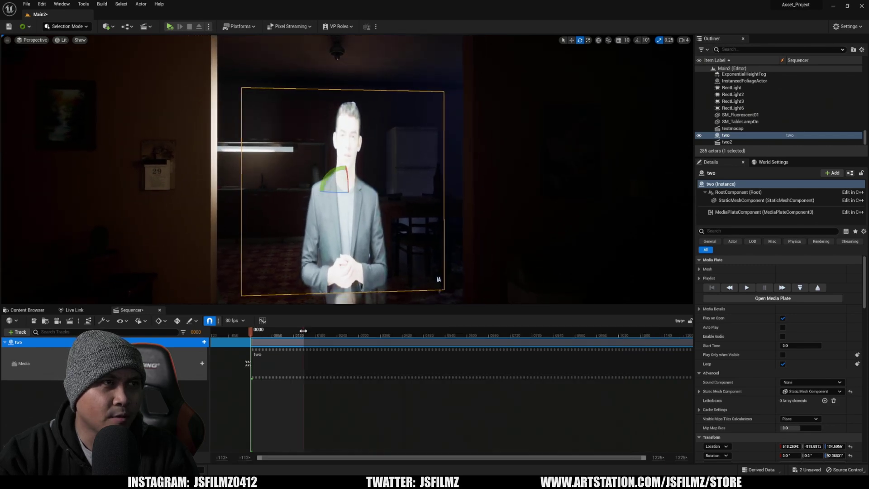
{"action": "mouse_move", "coordinate": [377, 335]}
{"action": "left_mouse_down"}
{"action": "mouse_move", "coordinate": [650, 334]}
{"action": "mouse_move", "coordinate": [620, 333]}
{"action": "left_mouse_up"}
{"action": "left_click", "coordinate": [70, 321]}
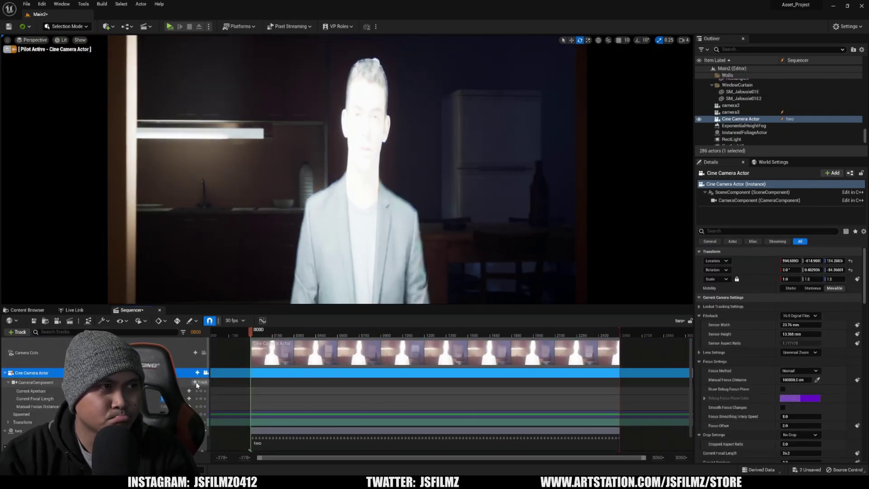
- Give the two media plate a Y scale of 1.78, then select the Cine Camera Actor
{"action": "left_click", "coordinate": [412, 248]}
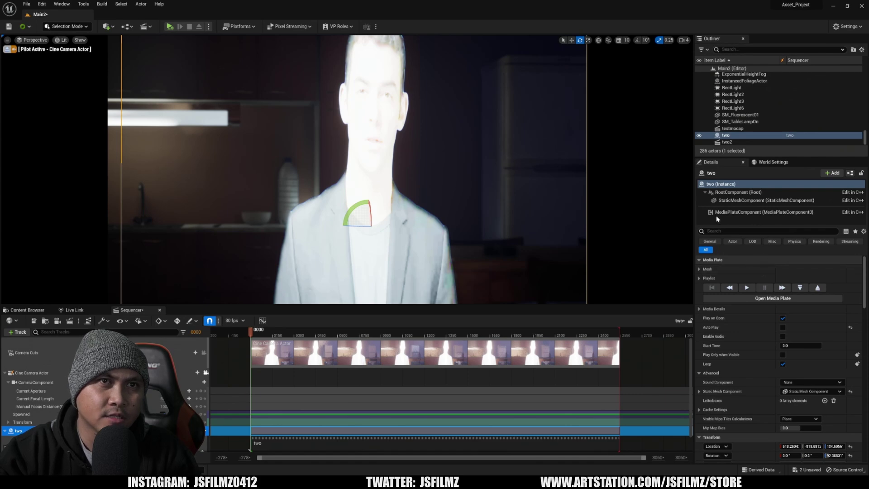
{"action": "left_click_drag", "start_coordinate": [695, 213], "coordinate": [584, 211]}
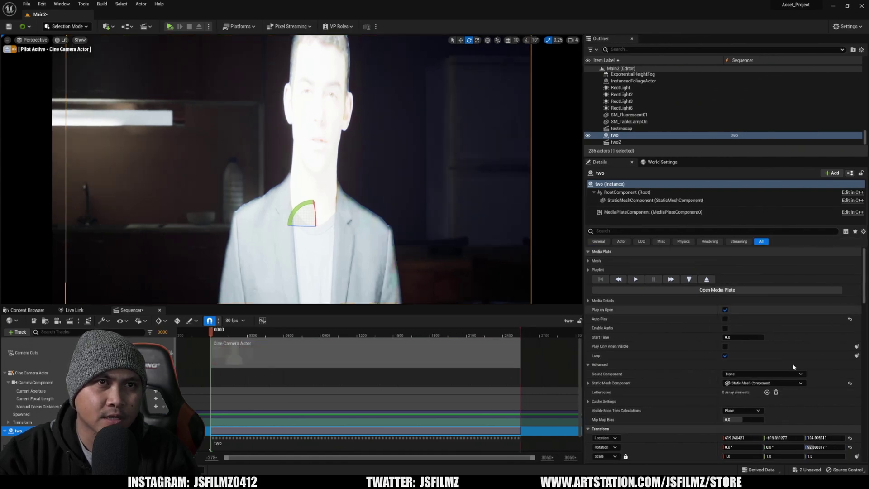
{"action": "scroll", "coordinate": [812, 400], "scroll_direction": "down", "scroll_amount": 2}
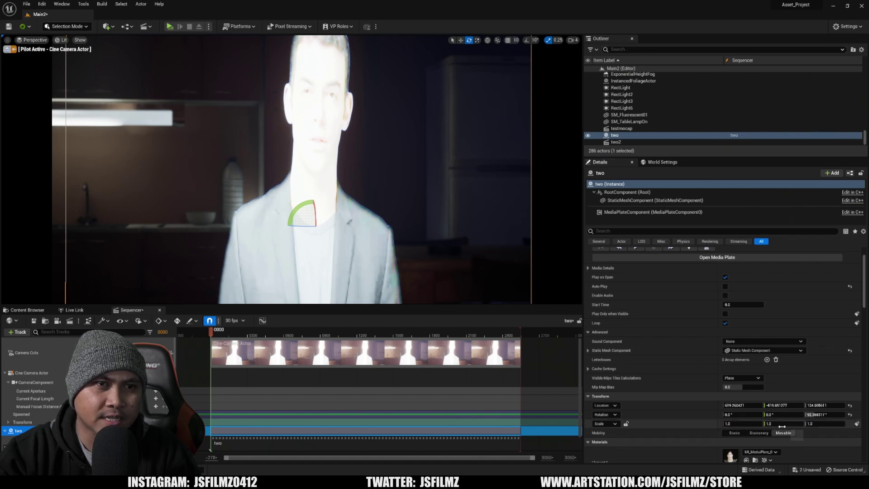
{"action": "key", "text": "Return"}
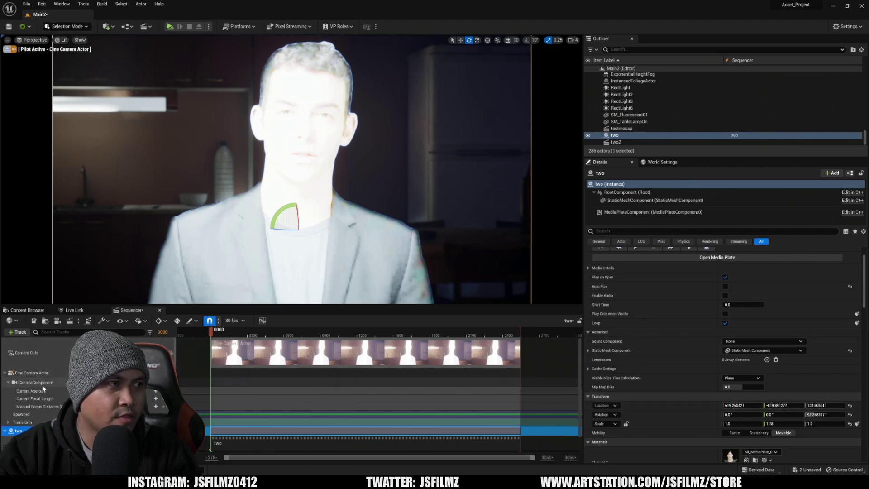
{"action": "left_click", "coordinate": [54, 375]}
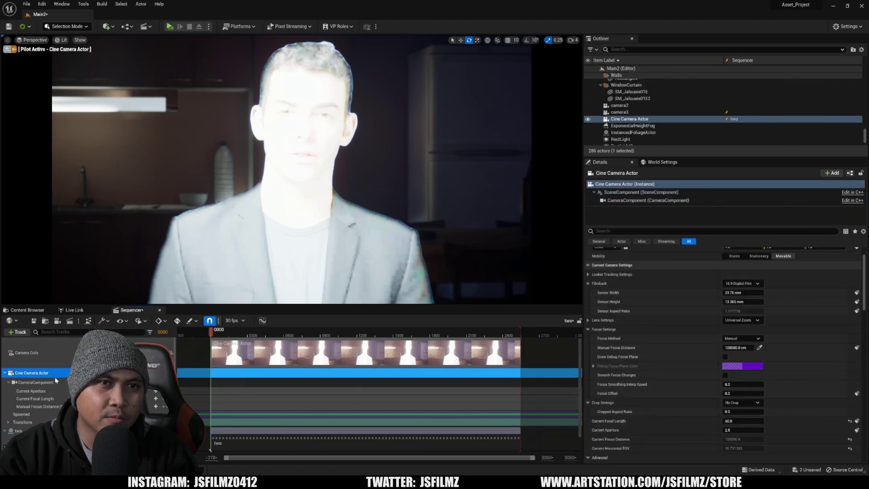
- Set the cine camera's manual focus distance to about 251.4 cm, using the debug focus plane as a guide
{"action": "left_click", "coordinate": [724, 356]}
{"action": "left_click_drag", "start_coordinate": [737, 347], "coordinate": [710, 347]}
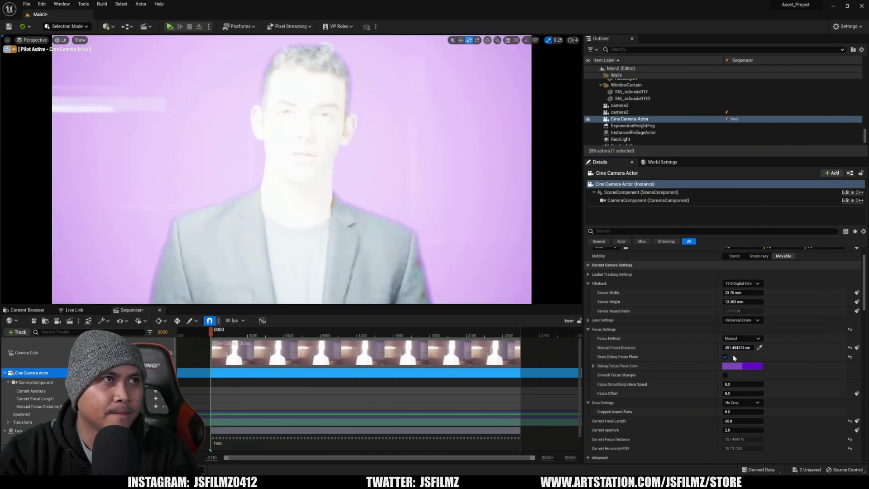
{"action": "left_click", "coordinate": [725, 357]}
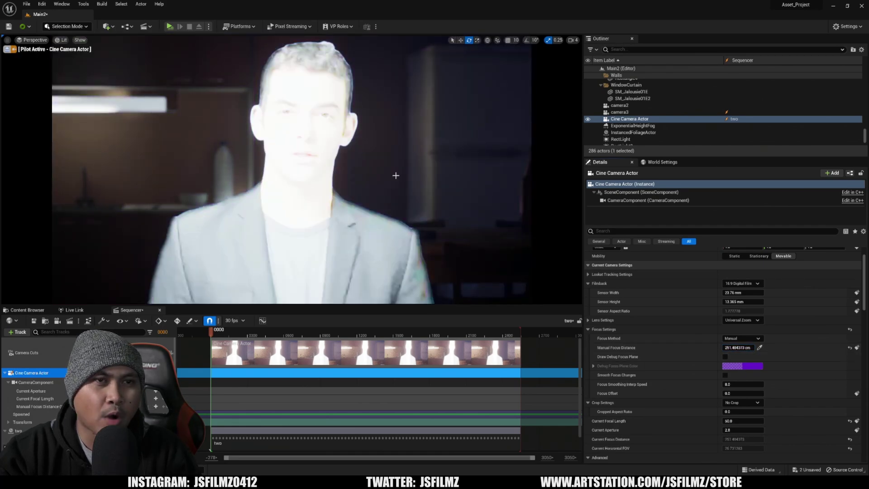
- Select the media plate in the scene and expand its mesh settings
{"action": "left_click", "coordinate": [288, 144]}
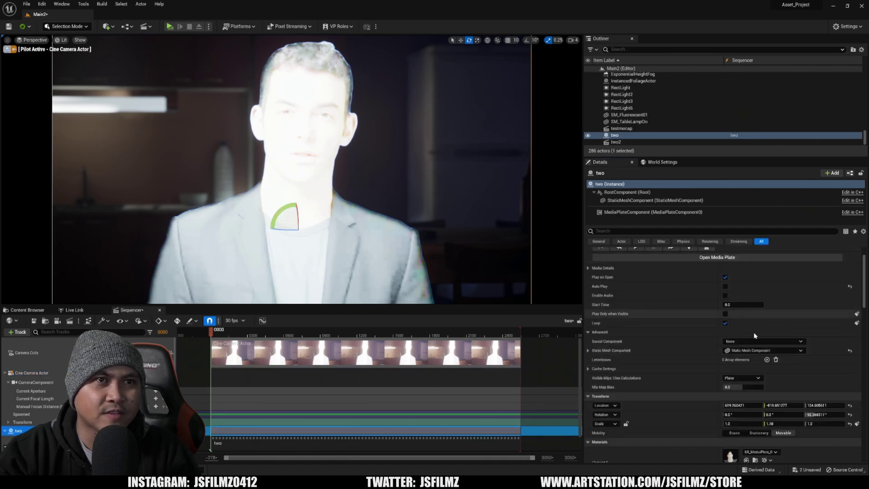
{"action": "scroll", "coordinate": [688, 292], "scroll_direction": "up", "scroll_amount": 3}
{"action": "left_click", "coordinate": [593, 261]}
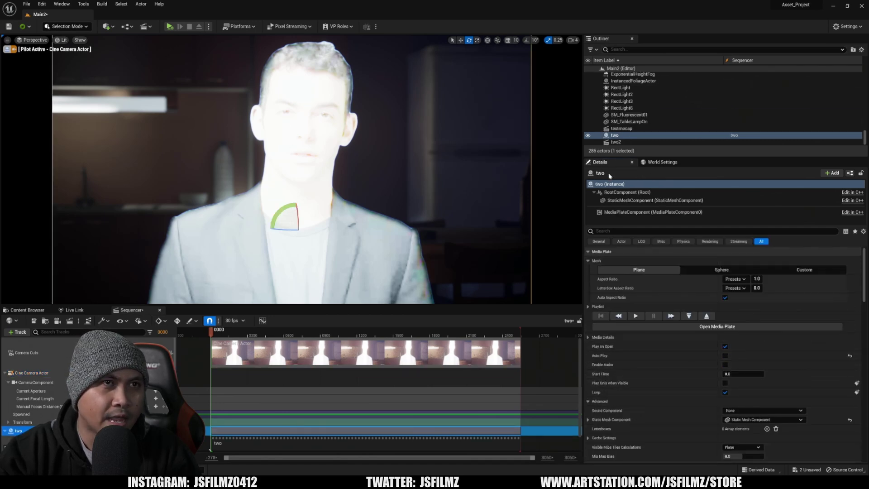
{"action": "scroll", "coordinate": [785, 385], "scroll_direction": "down", "scroll_amount": 8}
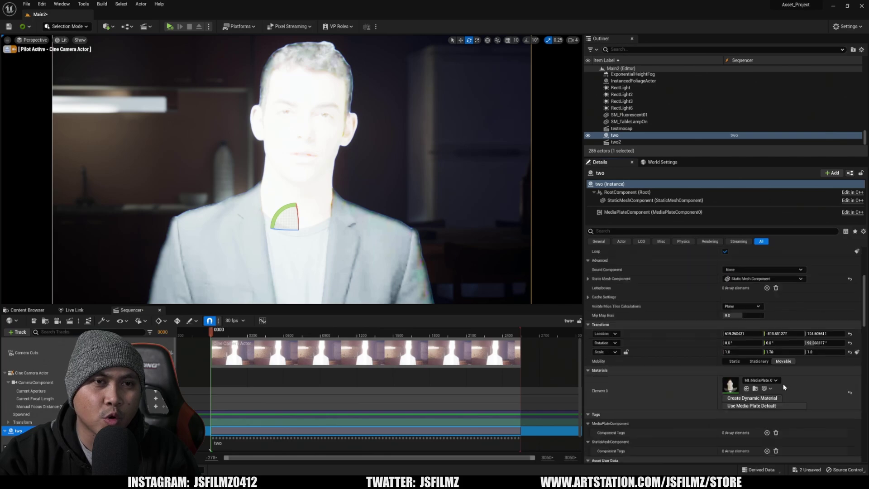
- Open the plate's material, then open its parent material M_MediaPlate for editing
{"action": "left_click", "coordinate": [727, 306]}
{"action": "double_click", "coordinate": [727, 306]}
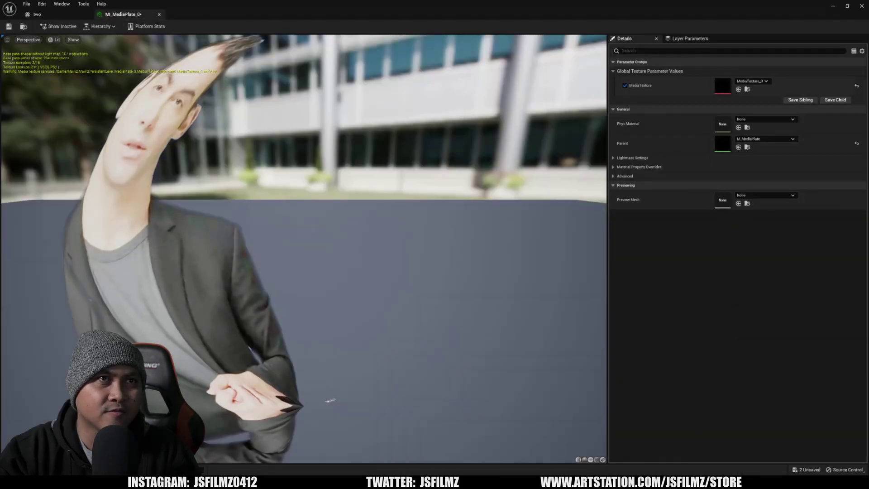
{"action": "scroll", "coordinate": [324, 247], "scroll_direction": "down", "scroll_amount": 5}
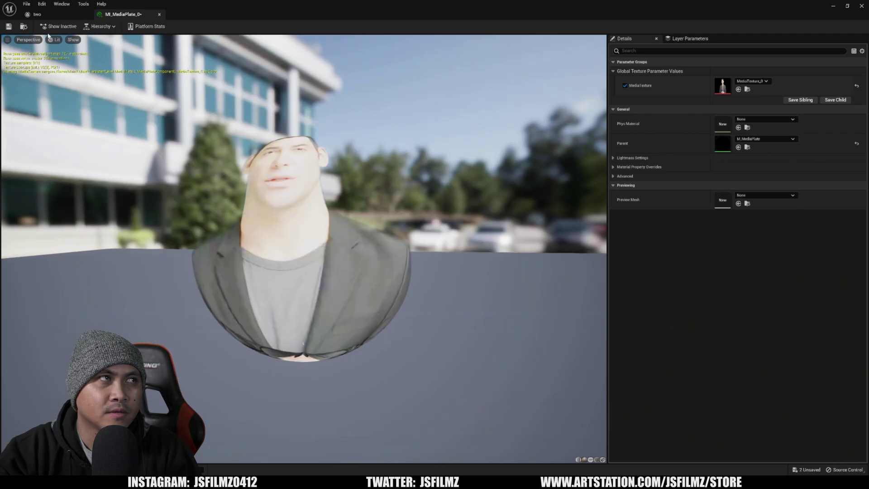
{"action": "left_click", "coordinate": [99, 27]}
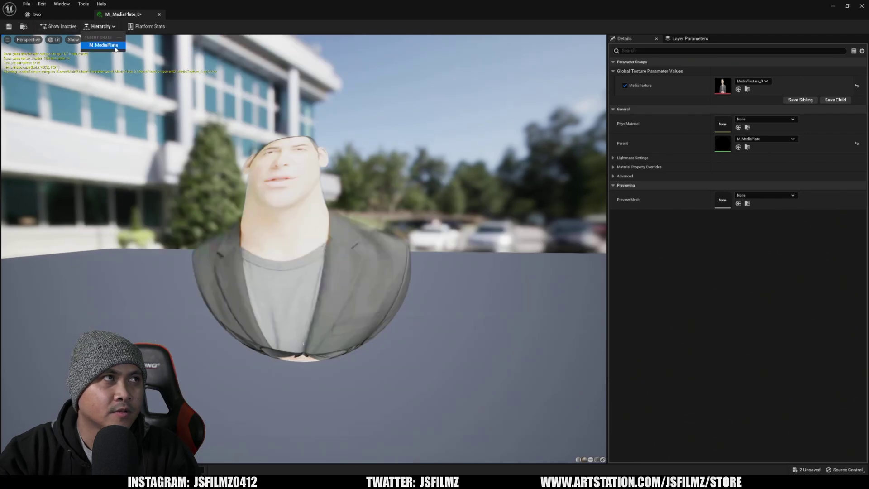
{"action": "left_click", "coordinate": [131, 57]}
- Rearrange the M_MediaPlate graph and editor window to make room for a new node
{"action": "left_click_drag", "start_coordinate": [418, 154], "coordinate": [291, 153]}
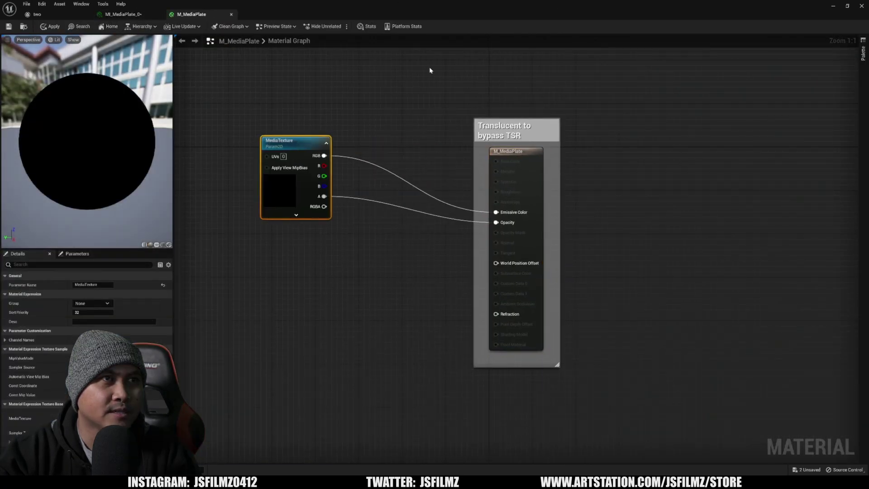
{"action": "right_click_drag", "start_coordinate": [417, 63], "coordinate": [516, 72]}
{"action": "left_click_drag", "start_coordinate": [486, 10], "coordinate": [583, 102]}
{"action": "double_click", "coordinate": [584, 102]}
{"action": "left_click_drag", "start_coordinate": [623, 168], "coordinate": [634, 168]}
{"action": "left_click_drag", "start_coordinate": [396, 156], "coordinate": [608, 222]}
- Insert a Multiply node (B=0.1) between MediaTexture RGB and Emissive Color, and save the material
{"action": "type", "text": "multiply"}
{"action": "key", "text": "Return"}
{"action": "left_click", "coordinate": [490, 178]}
{"action": "right_click_drag", "start_coordinate": [490, 179], "coordinate": [469, 130]}
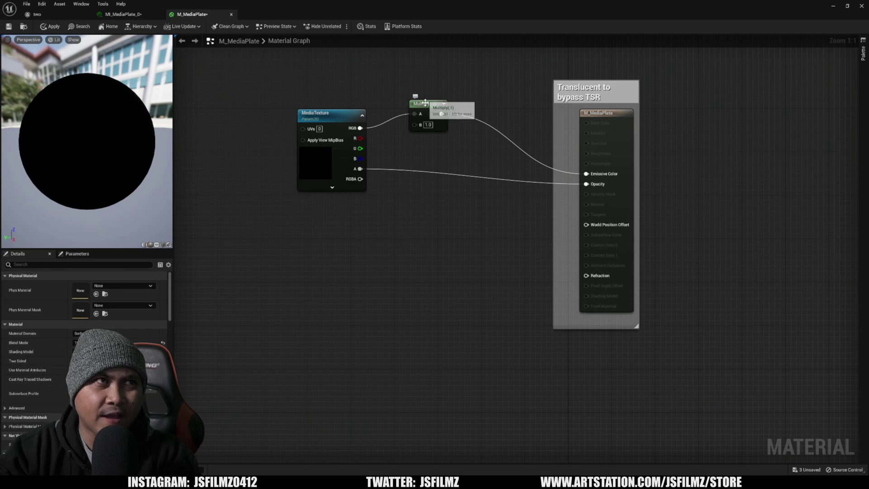
{"action": "left_click_drag", "start_coordinate": [433, 119], "coordinate": [435, 118]}
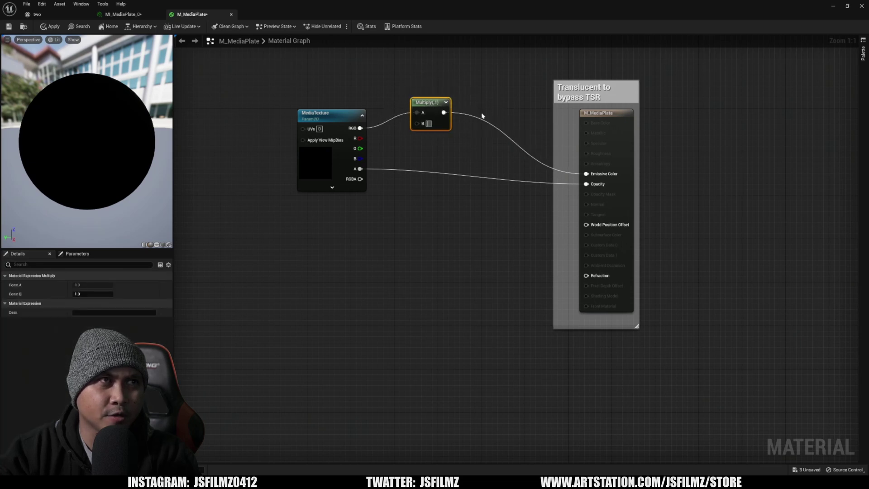
{"action": "type", "text": "0.1"}
{"action": "key", "text": "Return"}
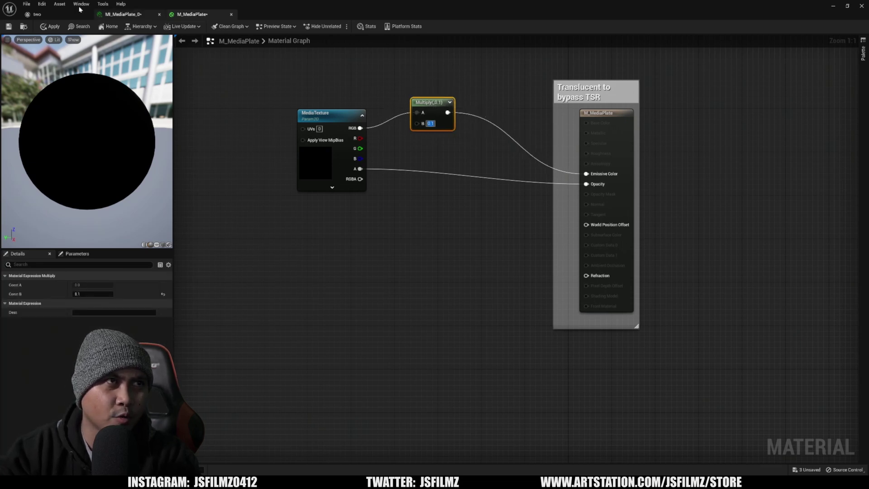
{"action": "left_click", "coordinate": [9, 26]}
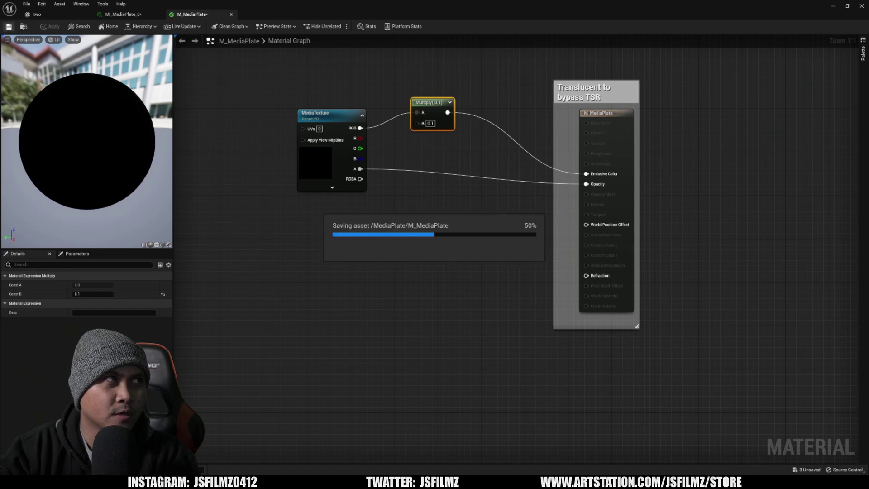
{"action": "left_click", "coordinate": [832, 8]}
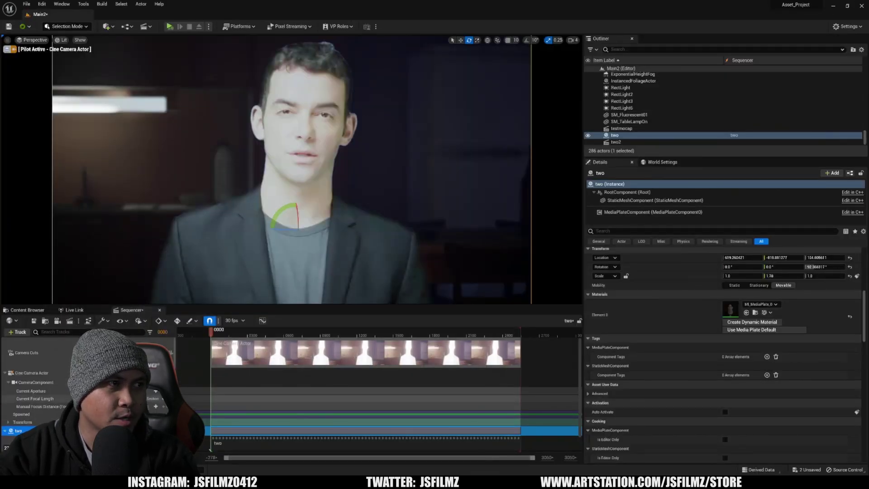
- Select the cine camera's aperture track and preview the avatar video along the sequence
{"action": "left_click", "coordinate": [30, 390]}
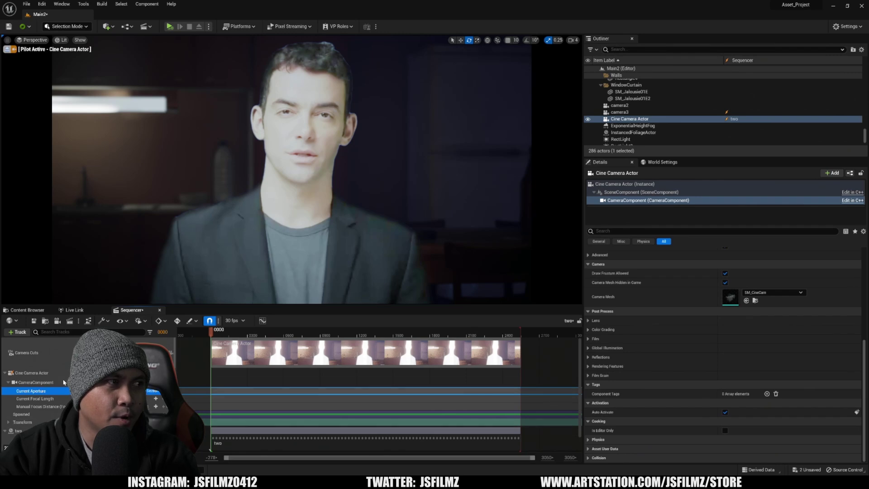
{"action": "left_click_drag", "start_coordinate": [217, 330], "coordinate": [216, 336]}
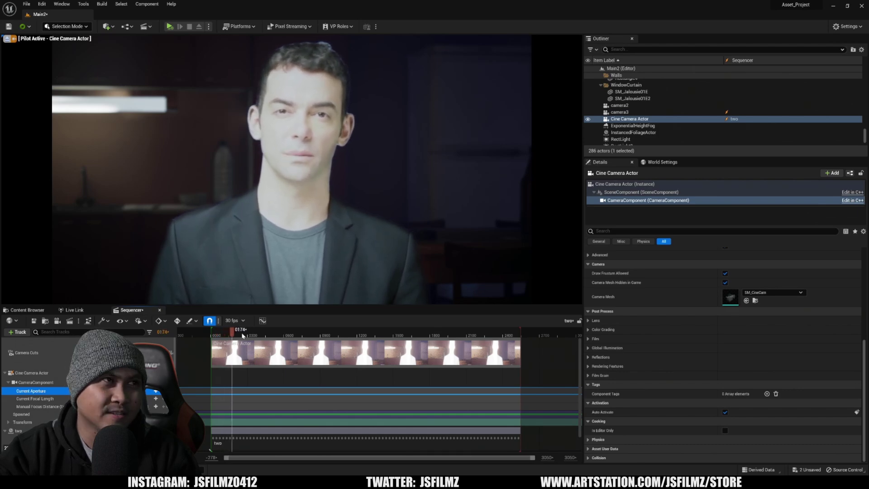
{"action": "key", "text": "space"}
- Raise media plate 'two' to Location Z 132 and check the framing at frame 146
{"action": "left_click", "coordinate": [298, 230]}
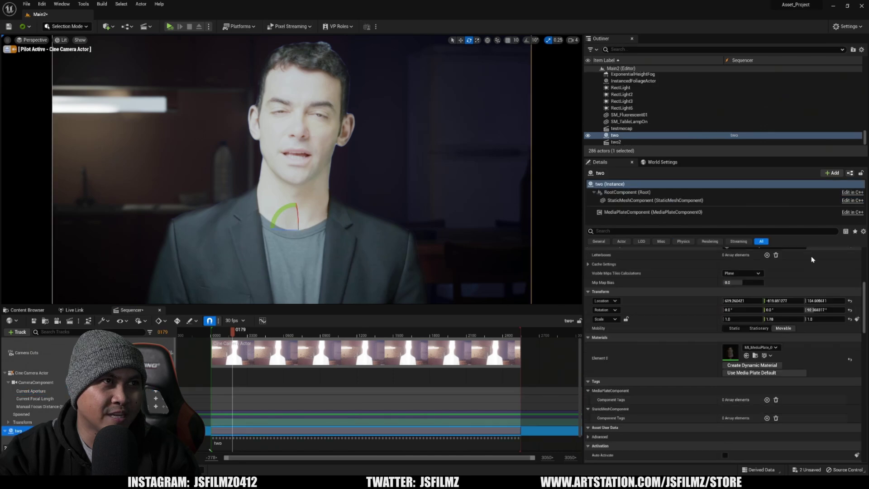
{"action": "scroll", "coordinate": [817, 317], "scroll_direction": "up", "scroll_amount": 1}
{"action": "left_click", "coordinate": [817, 344]}
{"action": "type", "text": "111"}
{"action": "key", "text": "Return"}
{"action": "mouse_move", "coordinate": [838, 342]}
{"action": "left_mouse_down"}
{"action": "mouse_move", "coordinate": [853, 343]}
{"action": "mouse_move", "coordinate": [840, 343]}
{"action": "left_mouse_up"}
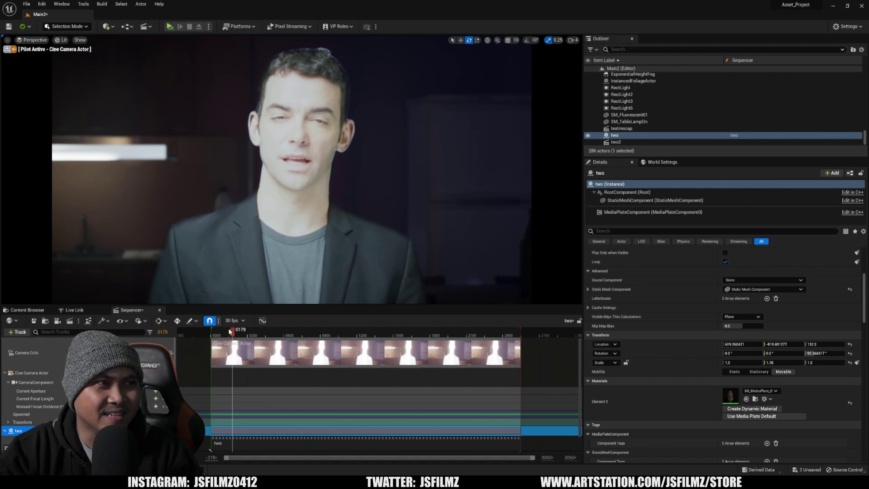
{"action": "left_click_drag", "start_coordinate": [231, 331], "coordinate": [229, 332]}
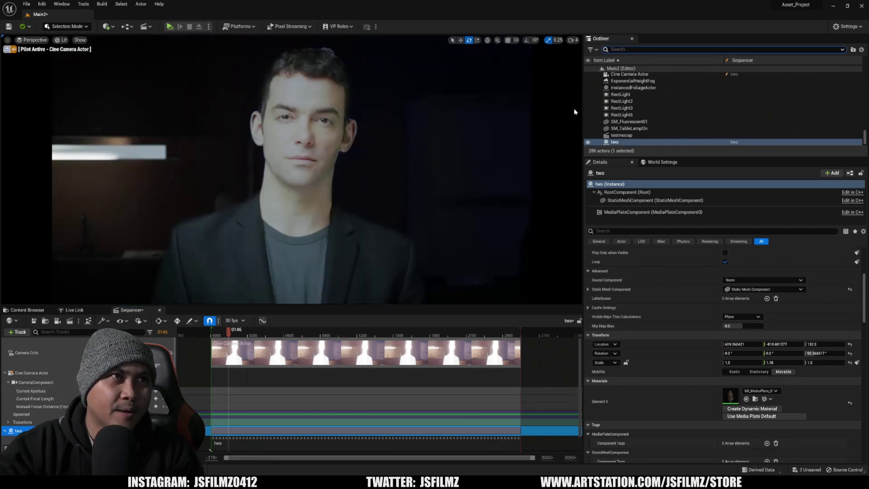
- Filter the Outliner to find RectLight5, set its intensity to 100 cd, and preview around frame 598
{"action": "type", "text": "spot"}
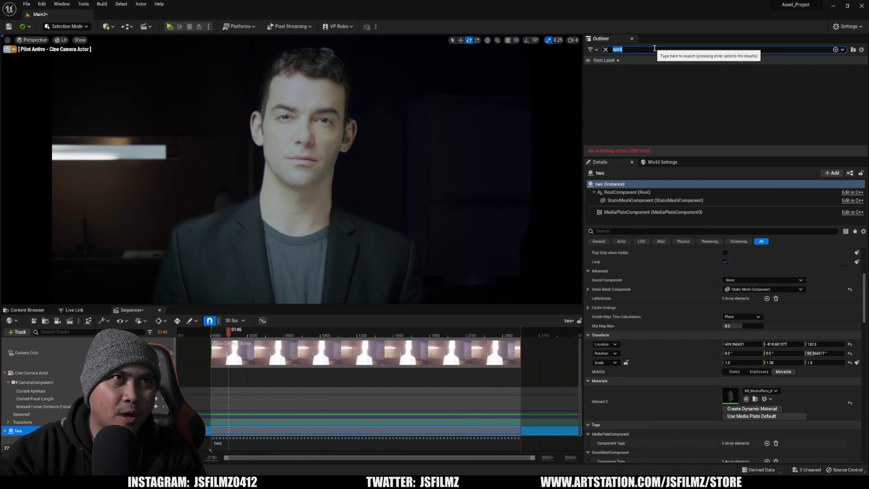
{"action": "type", "text": "rect"}
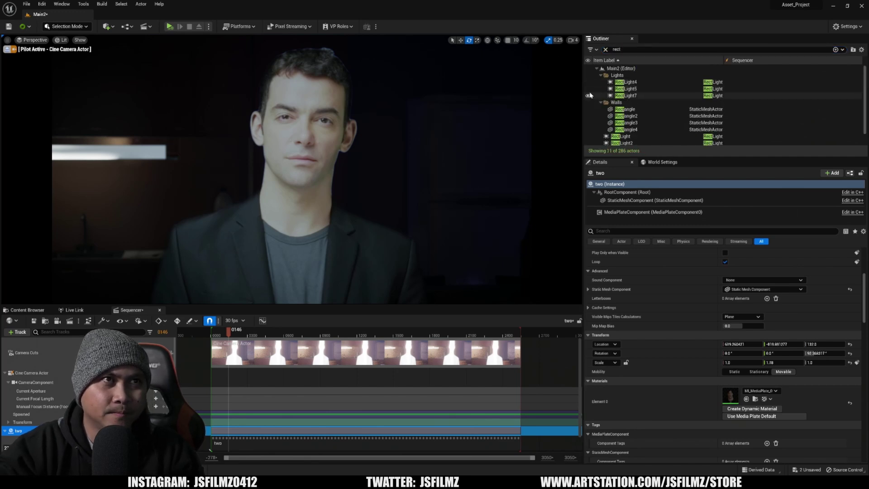
{"action": "left_click", "coordinate": [613, 89]}
{"action": "scroll", "coordinate": [740, 365], "scroll_direction": "down", "scroll_amount": 5}
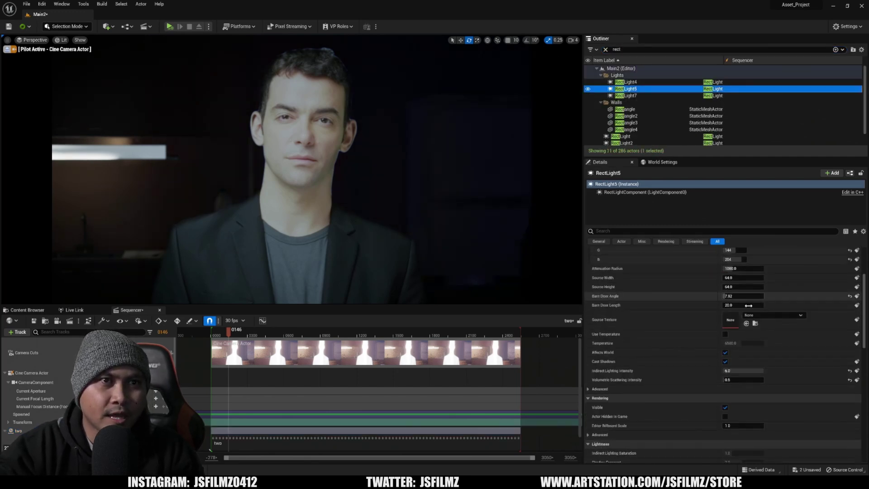
{"action": "scroll", "coordinate": [740, 358], "scroll_direction": "up", "scroll_amount": 2}
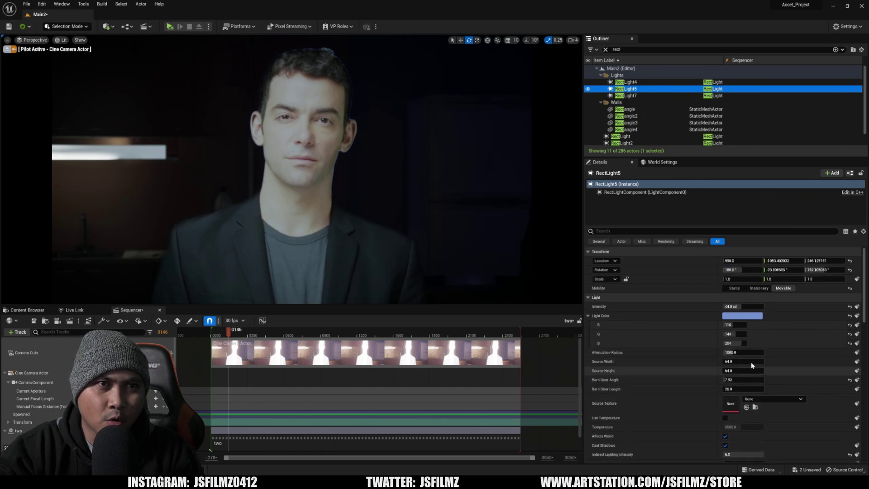
{"action": "left_click", "coordinate": [739, 307]}
{"action": "type", "text": "100"}
{"action": "key", "text": "Return"}
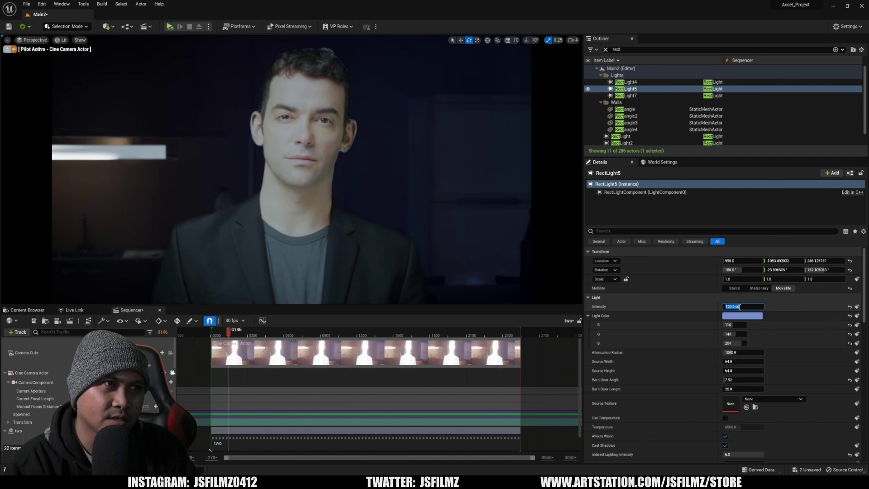
{"action": "left_click_drag", "start_coordinate": [304, 329], "coordinate": [335, 333]}
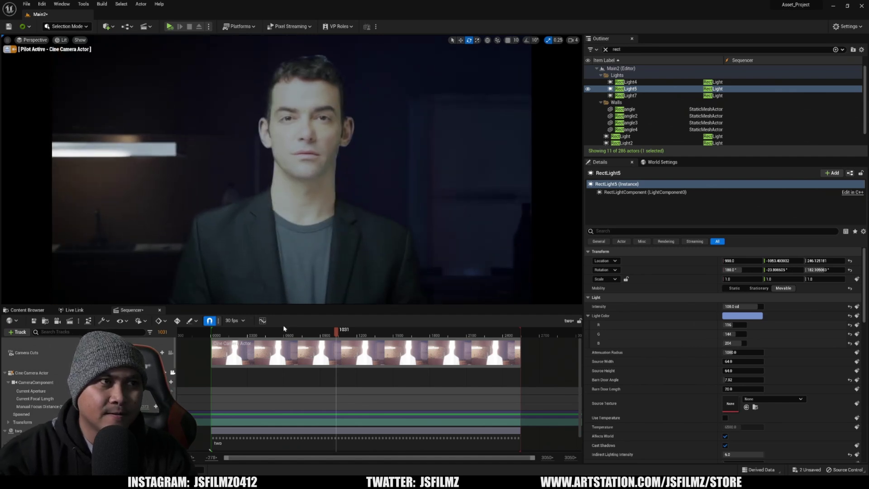
{"action": "left_click", "coordinate": [284, 334]}
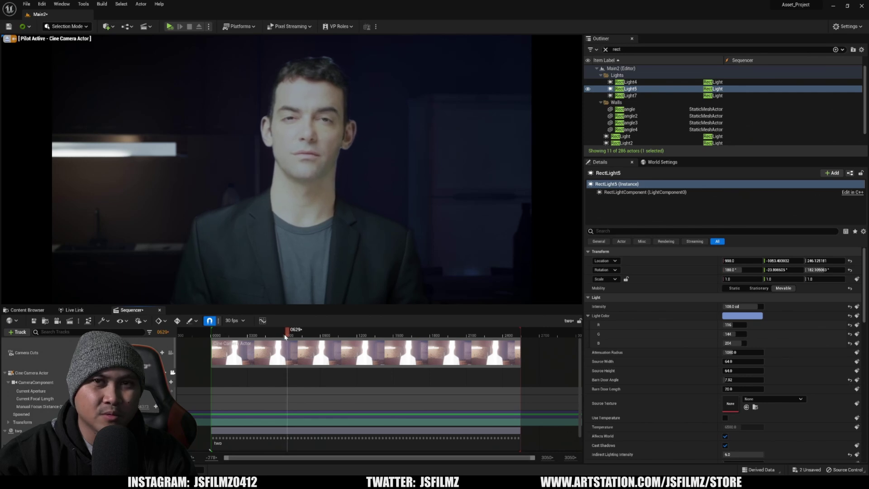
- Preview the lighting, return to frame 605, and refocus the cine camera on the avatar at about 284 cm
{"action": "key", "text": "space"}
{"action": "left_click", "coordinate": [285, 334]}
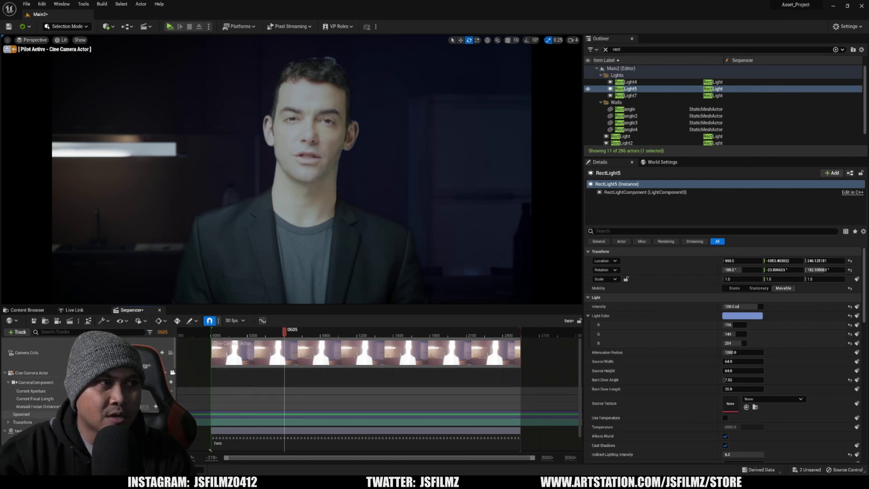
{"action": "left_click", "coordinate": [362, 372]}
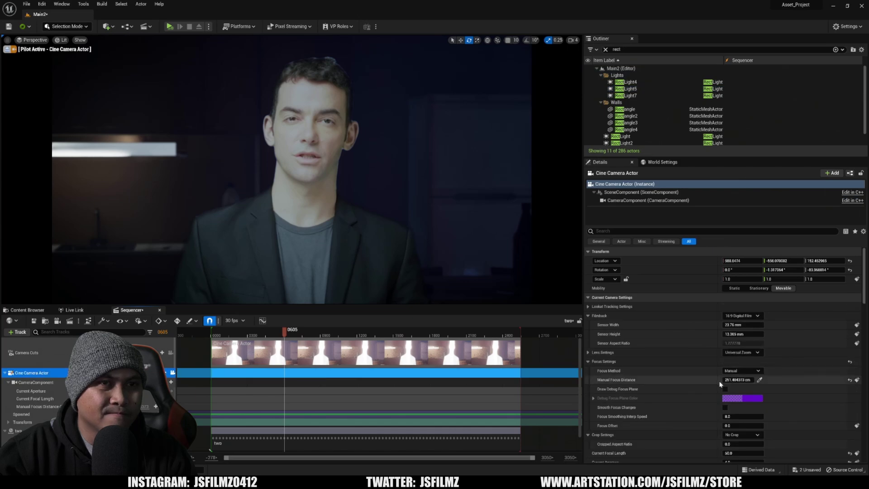
{"action": "left_click", "coordinate": [725, 390]}
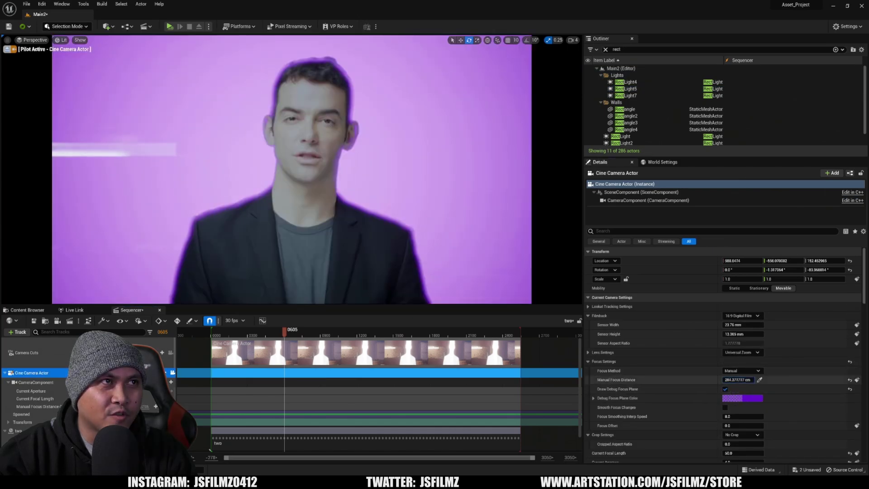
{"action": "left_click", "coordinate": [725, 389]}
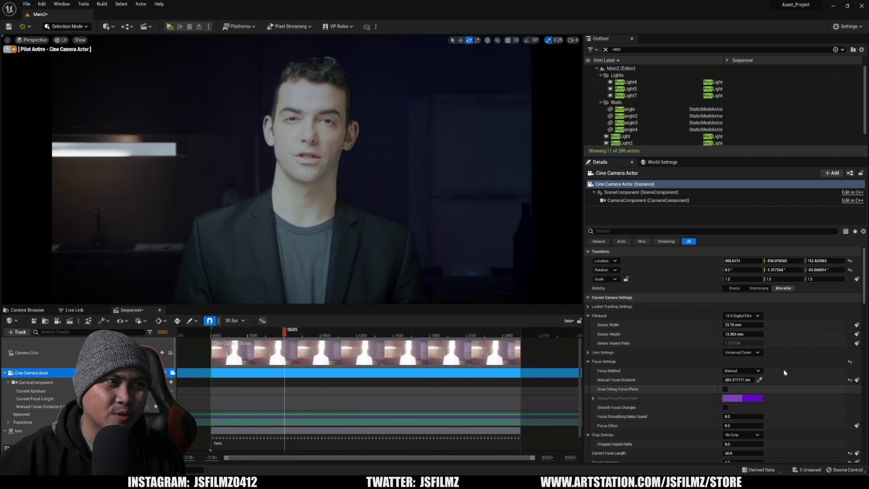
- Switch the level sequence frame rate from 30 fps to 24 fps (film)
{"action": "left_click", "coordinate": [235, 320]}
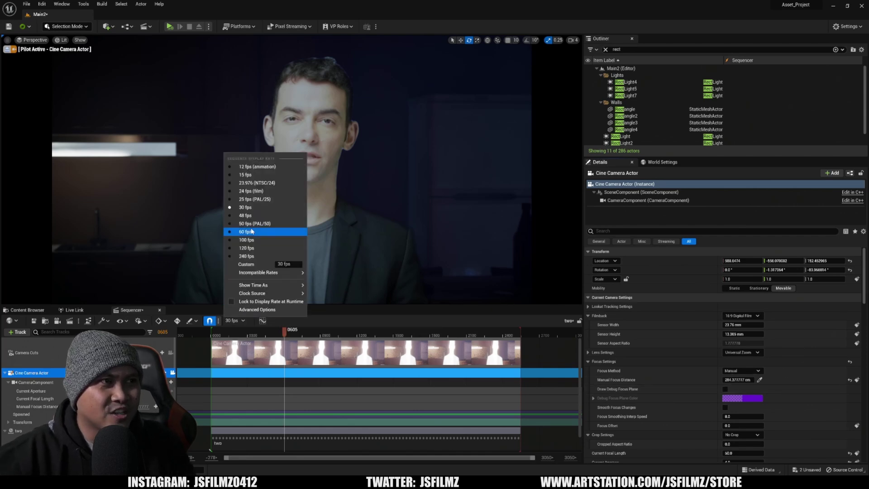
{"action": "left_click", "coordinate": [245, 191]}
{"action": "left_click", "coordinate": [425, 411]}
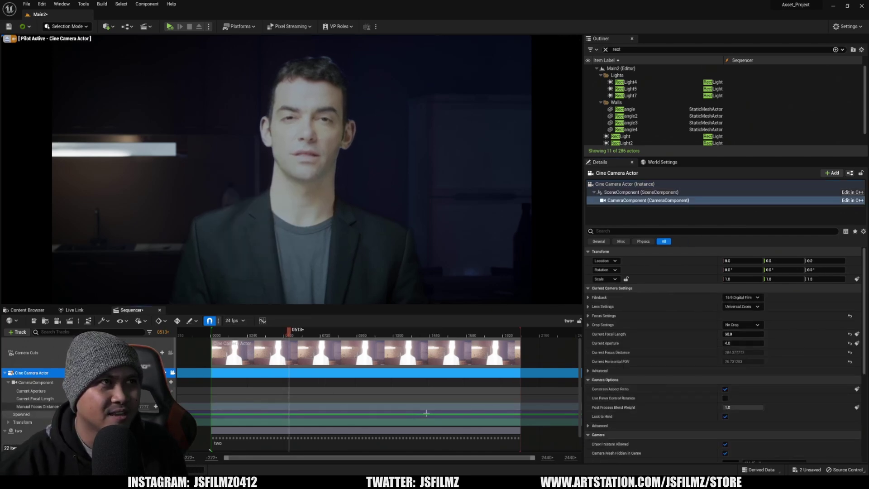